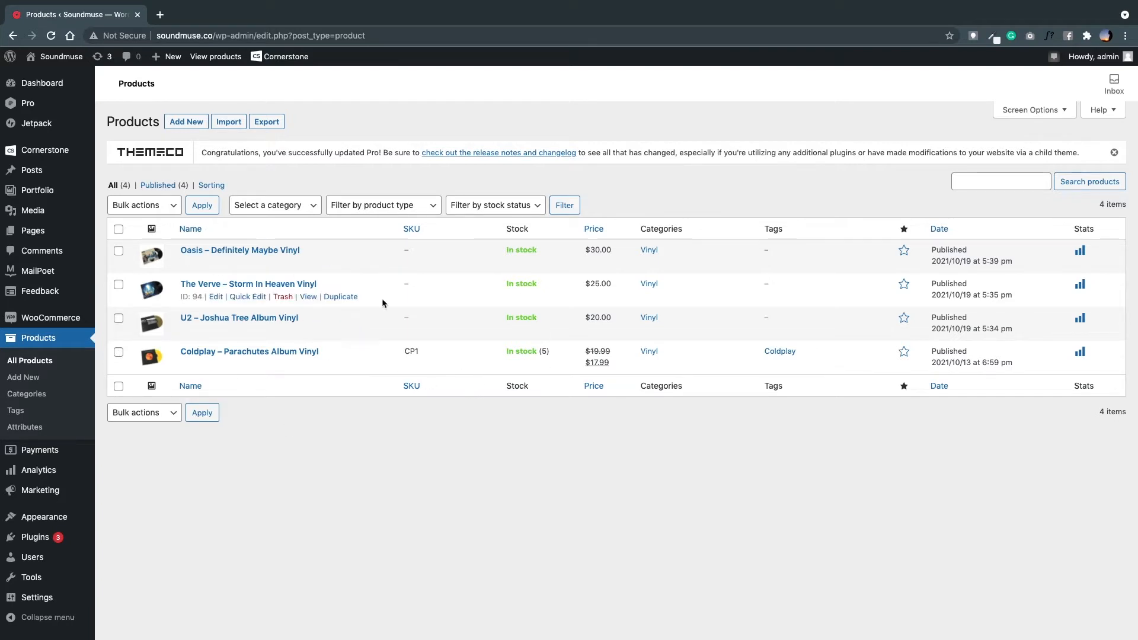
# Step: Create a new product named "Coldplay - A Rush of Blood to the Head Digital Download"
pyautogui.click(193, 126)
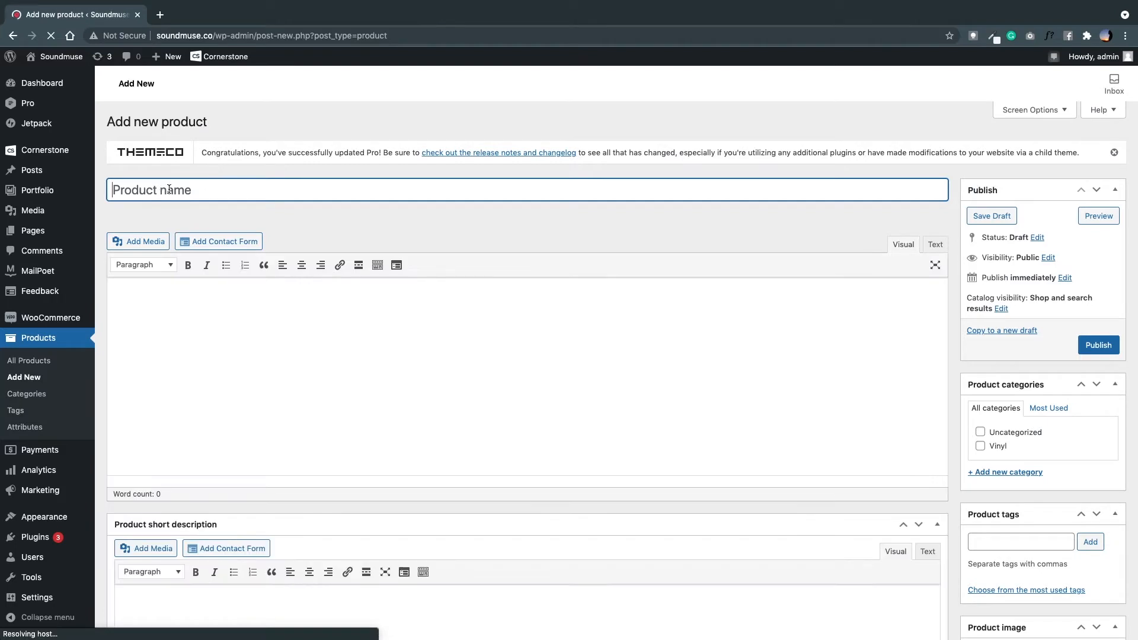
pyautogui.write('A')
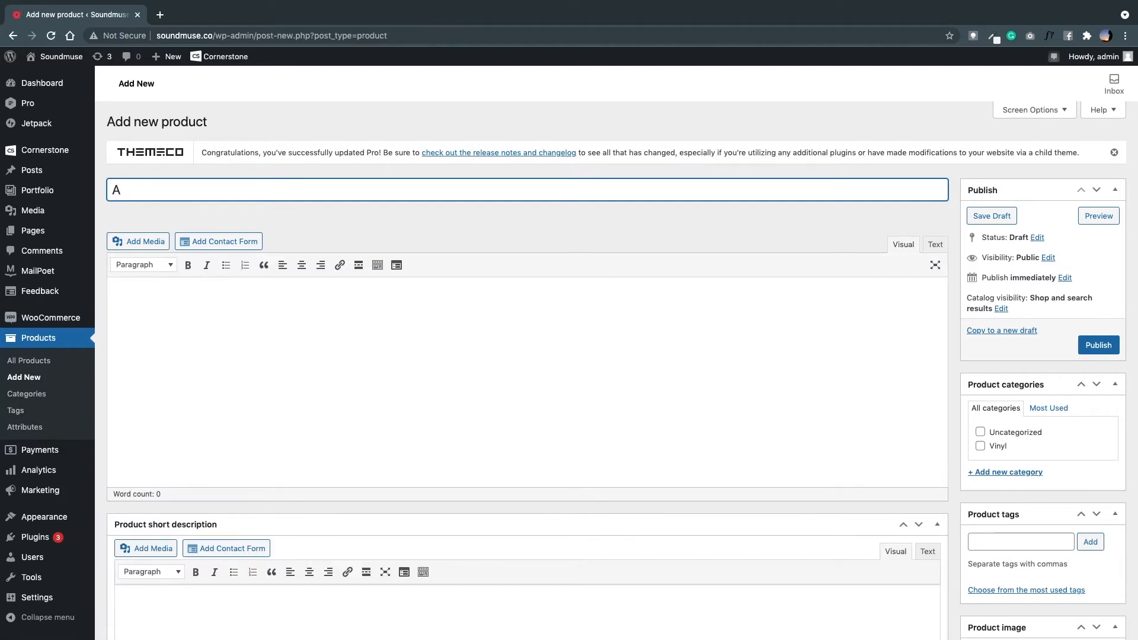
pyautogui.press('BackSpace')
pyautogui.write('Coldplay - A Rush of ')
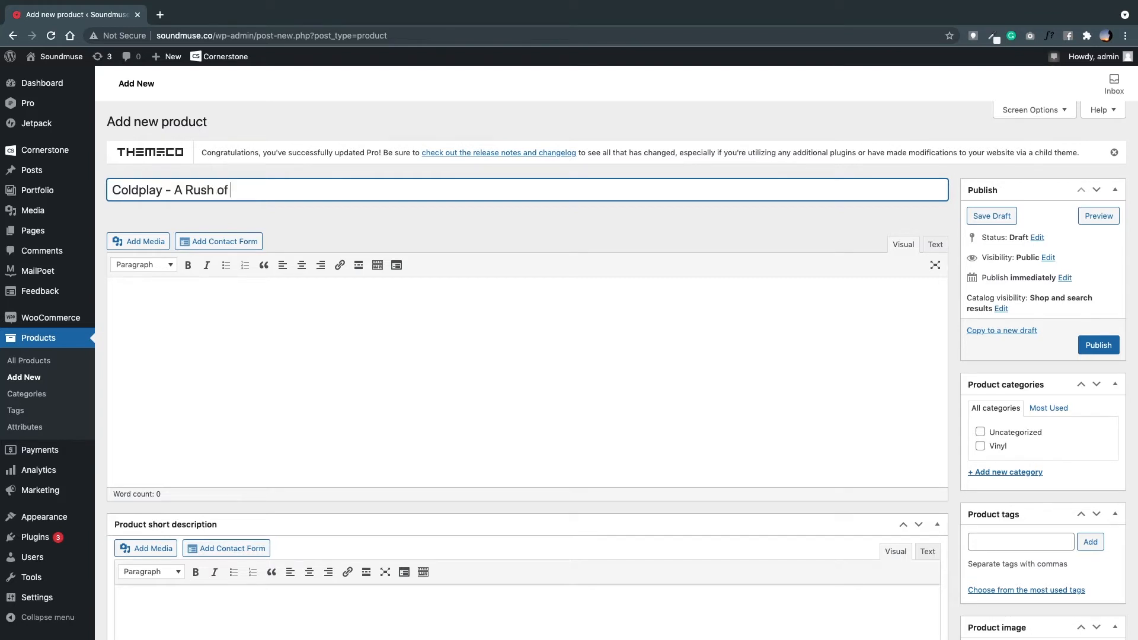
pyautogui.write('Blood to the Head')
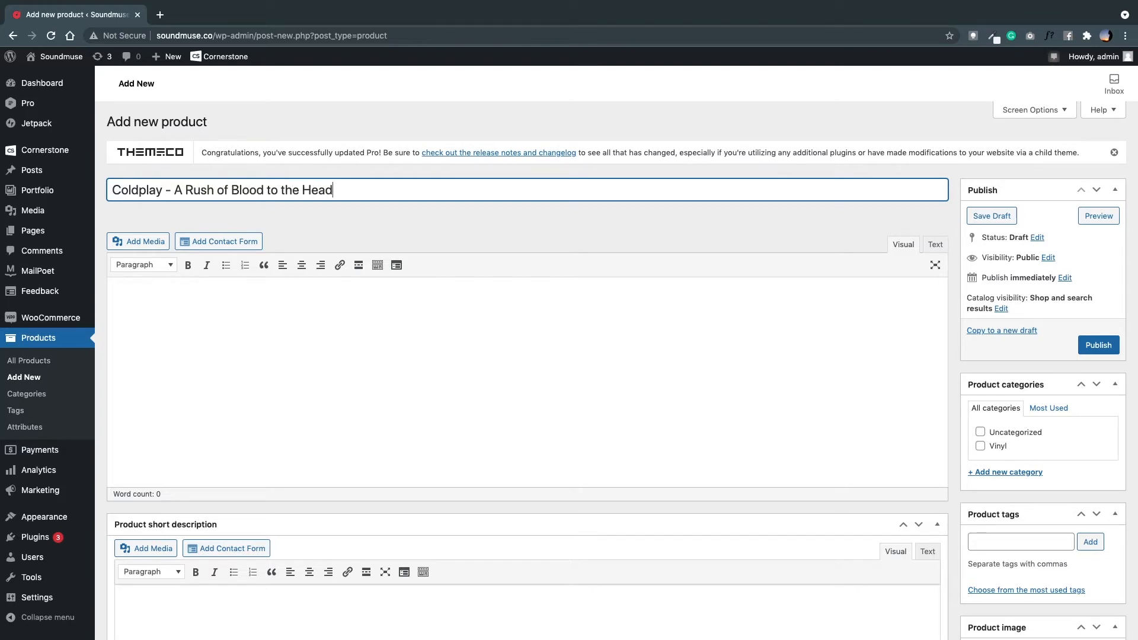
pyautogui.write(' Digital Download')
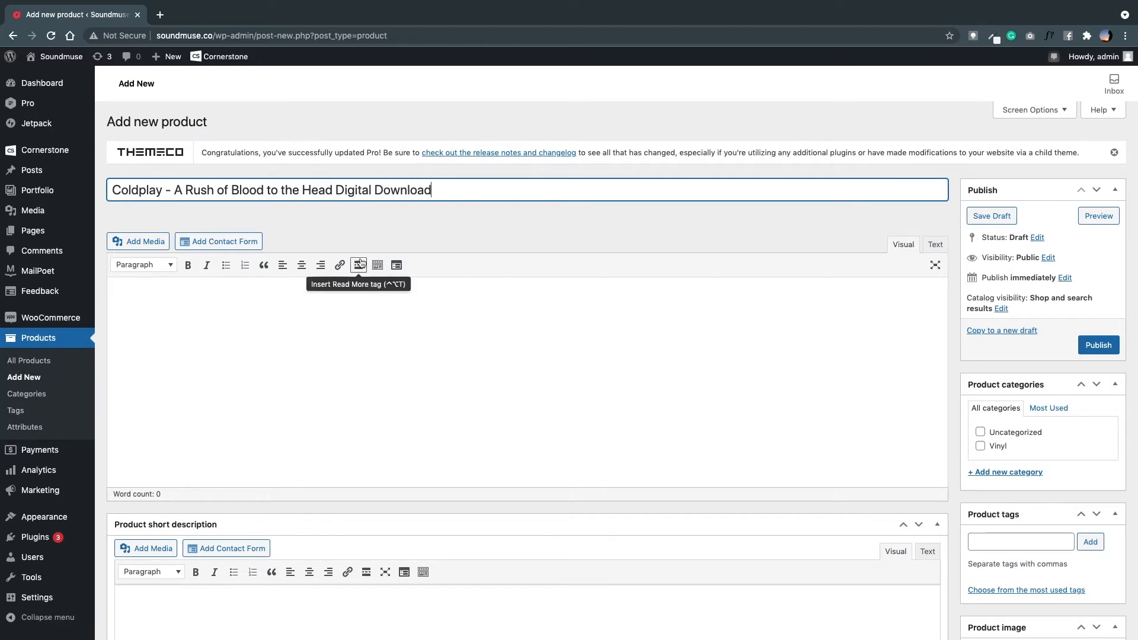
pyautogui.click(404, 390)
# Step: Mark the product as downloadable and set its regular price to 9.99
pyautogui.scroll(-3, 276, 440)
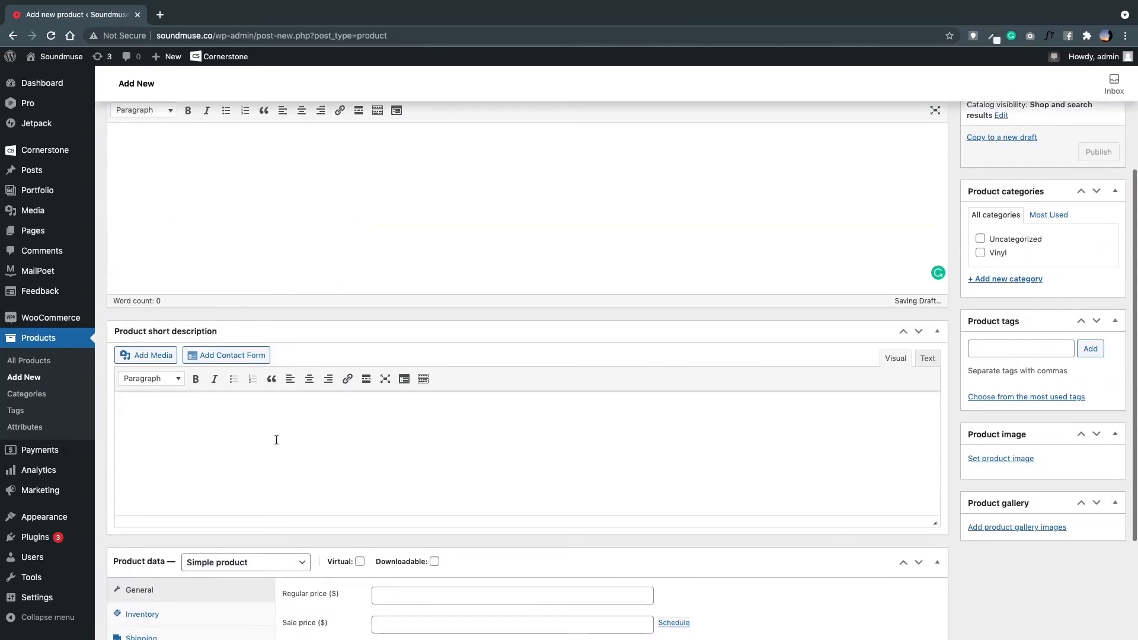
pyautogui.scroll(-3, 368, 269)
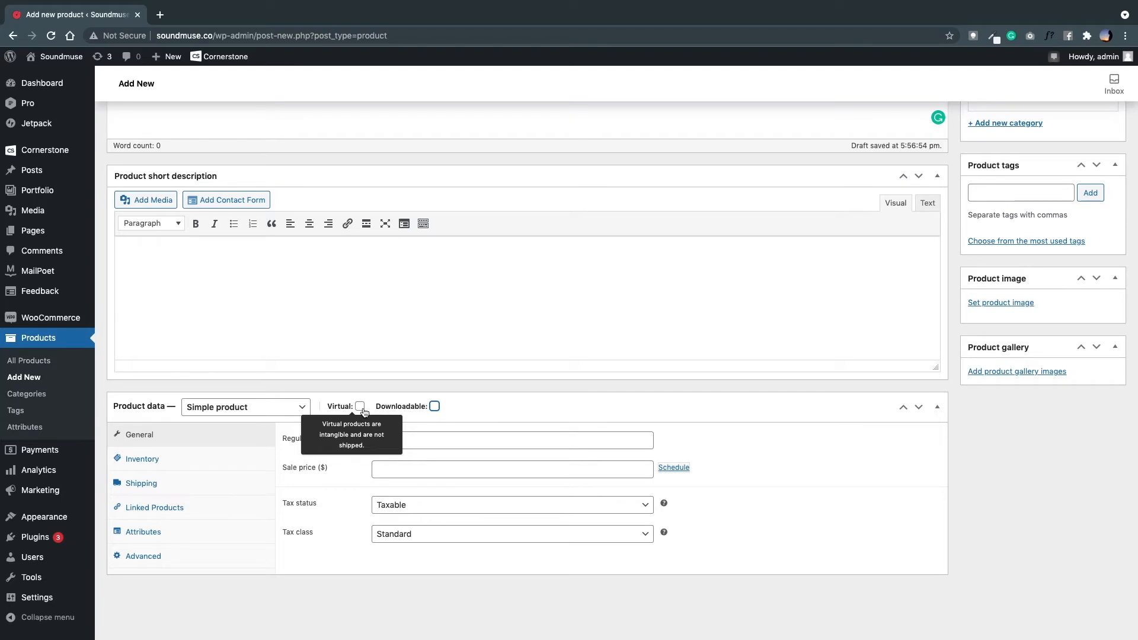
pyautogui.click(434, 406)
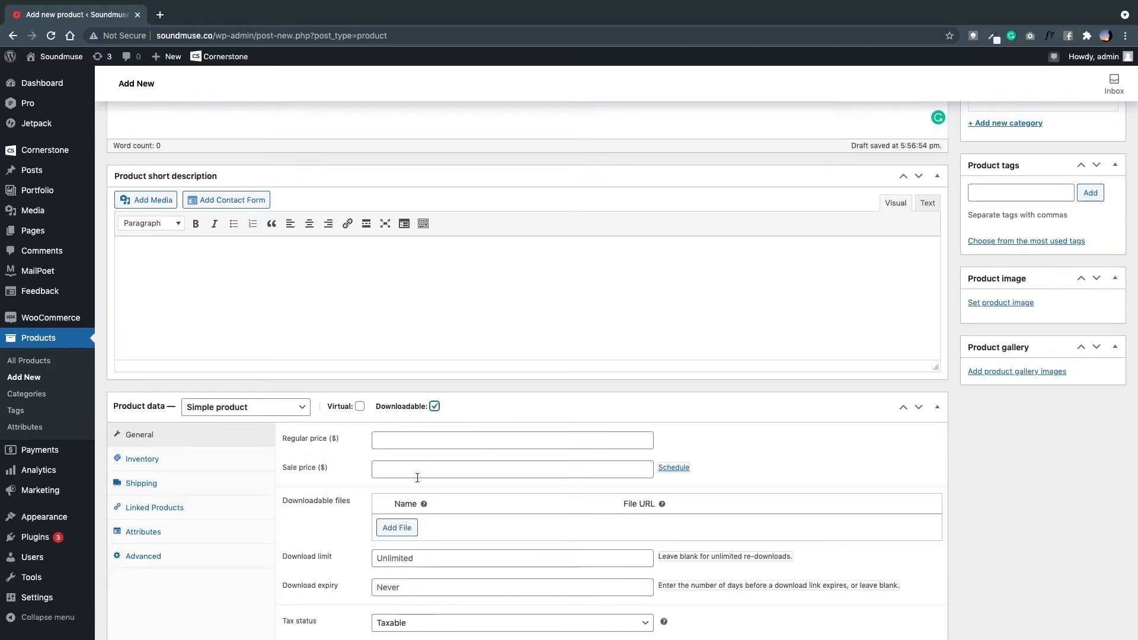
pyautogui.click(430, 442)
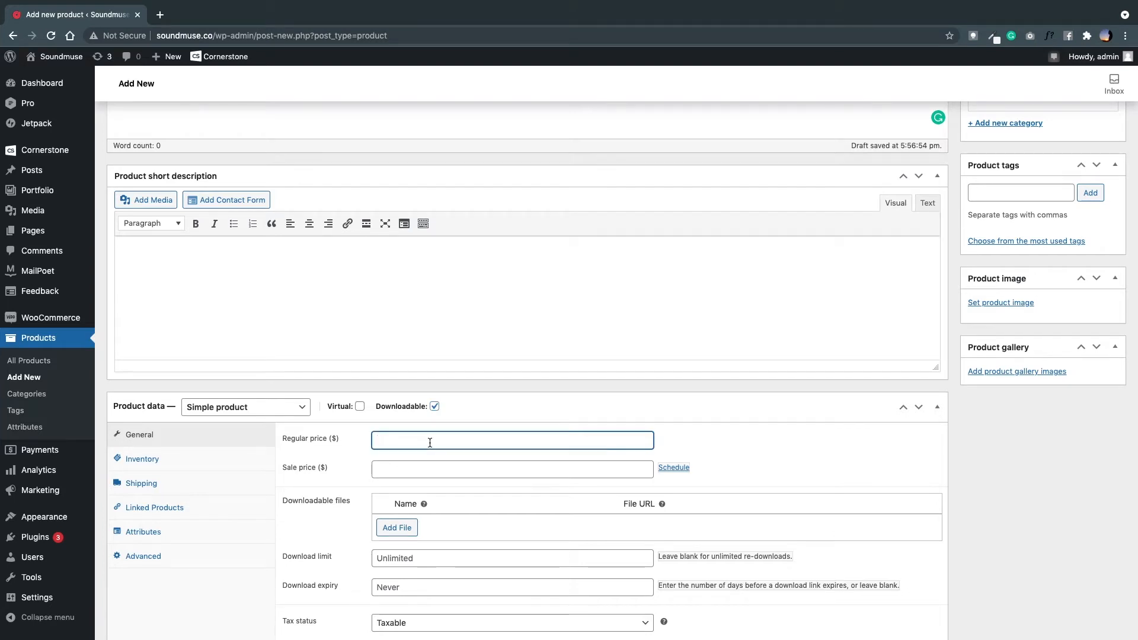
pyautogui.write('9.99')
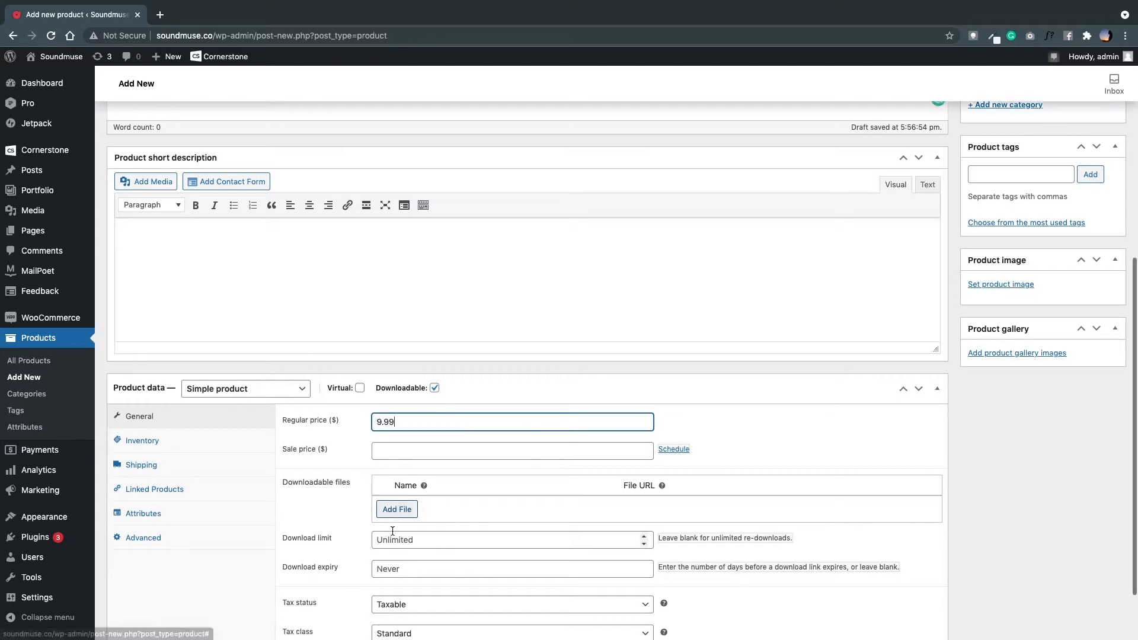
# Step: Add a downloadable file to the product by uploading Digital Product Sample.zip from the Desktop and inserting its file URL
pyautogui.scroll(-3, 391, 521)
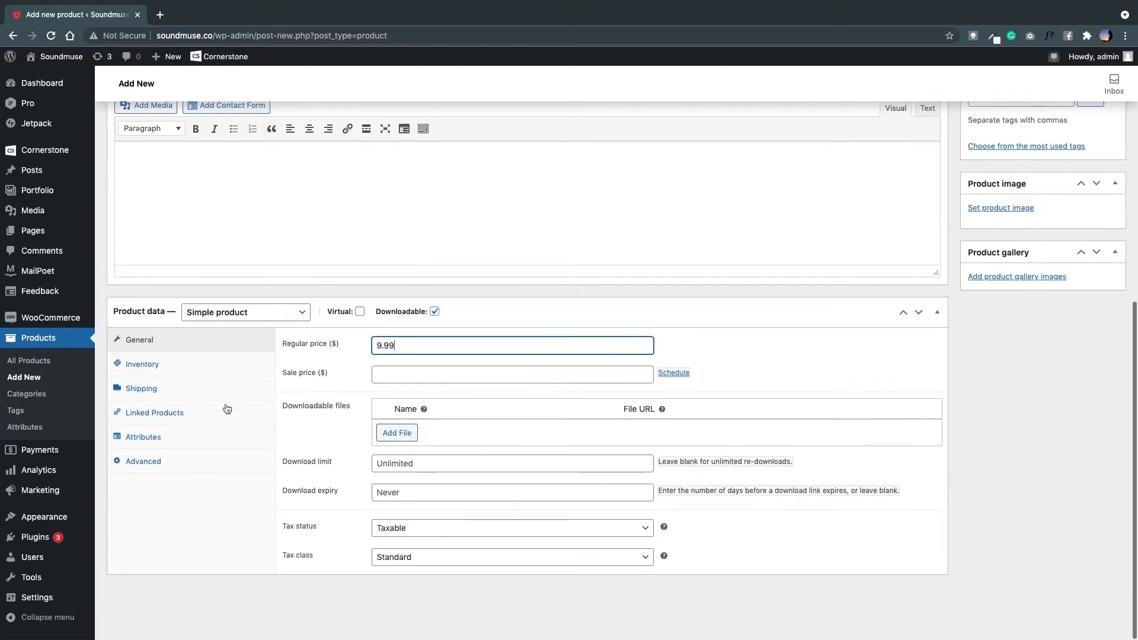
pyautogui.click(411, 435)
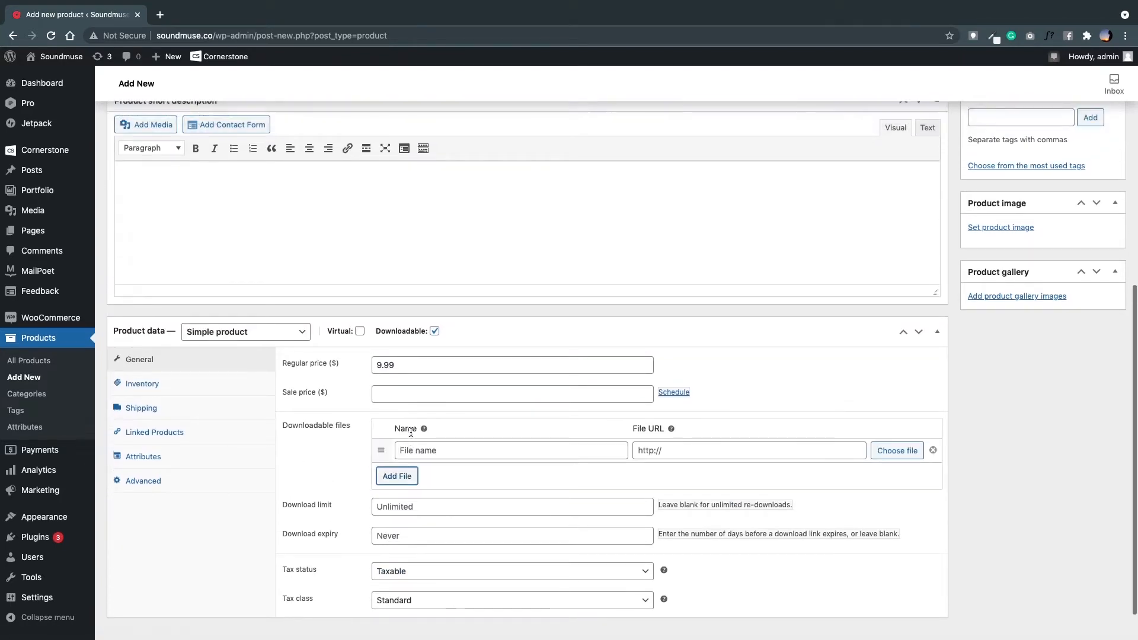
pyautogui.click(899, 459)
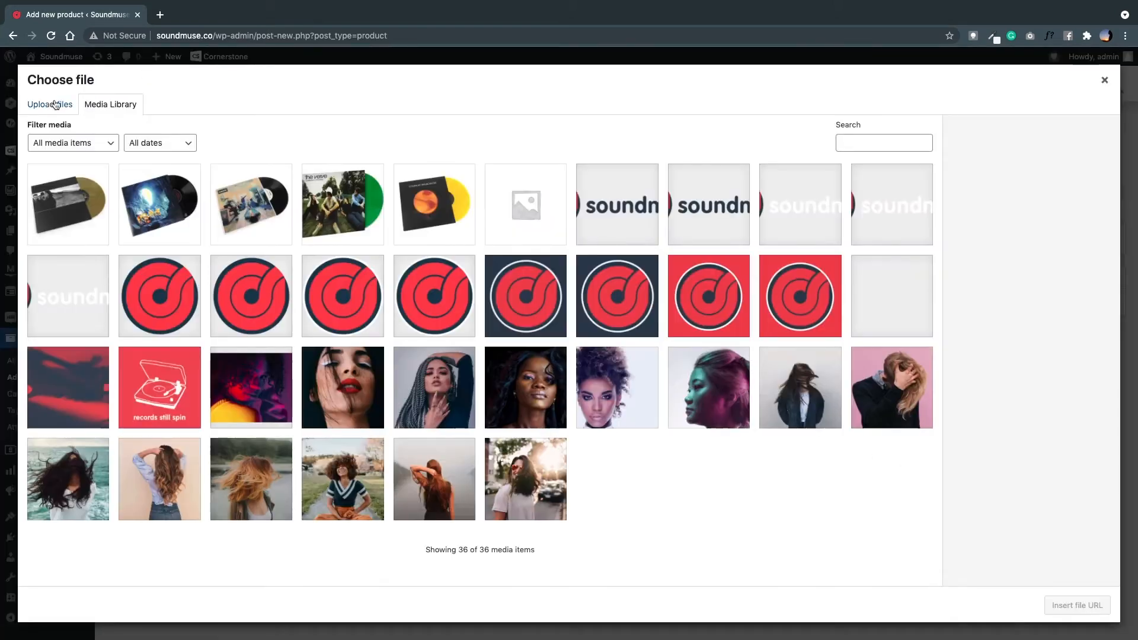
pyautogui.click(50, 104)
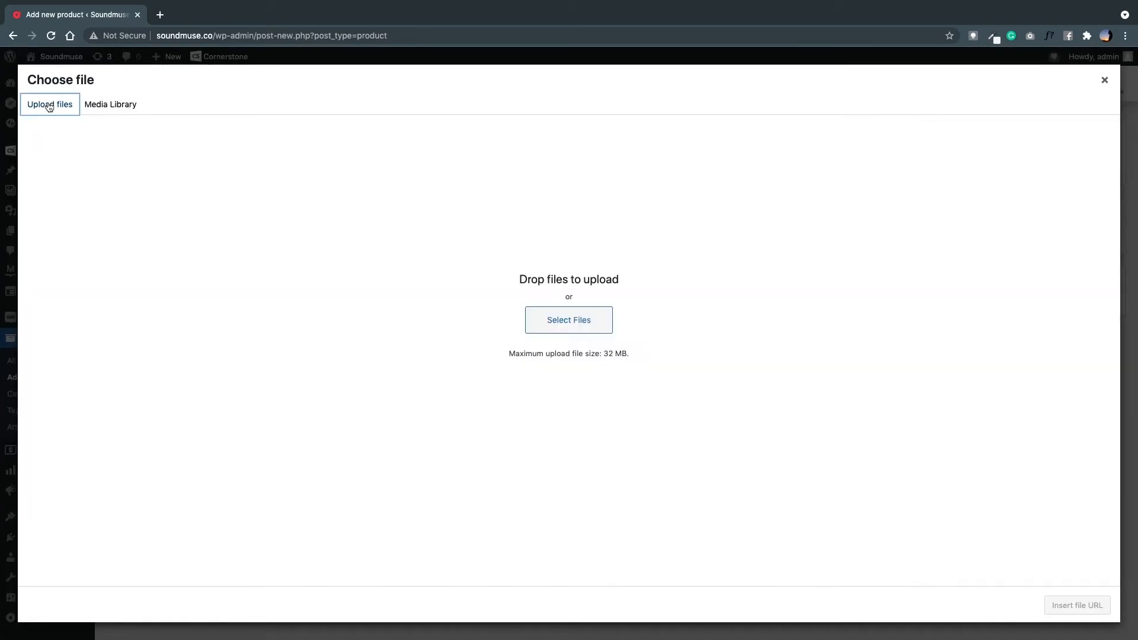
pyautogui.click(598, 322)
pyautogui.click(372, 77)
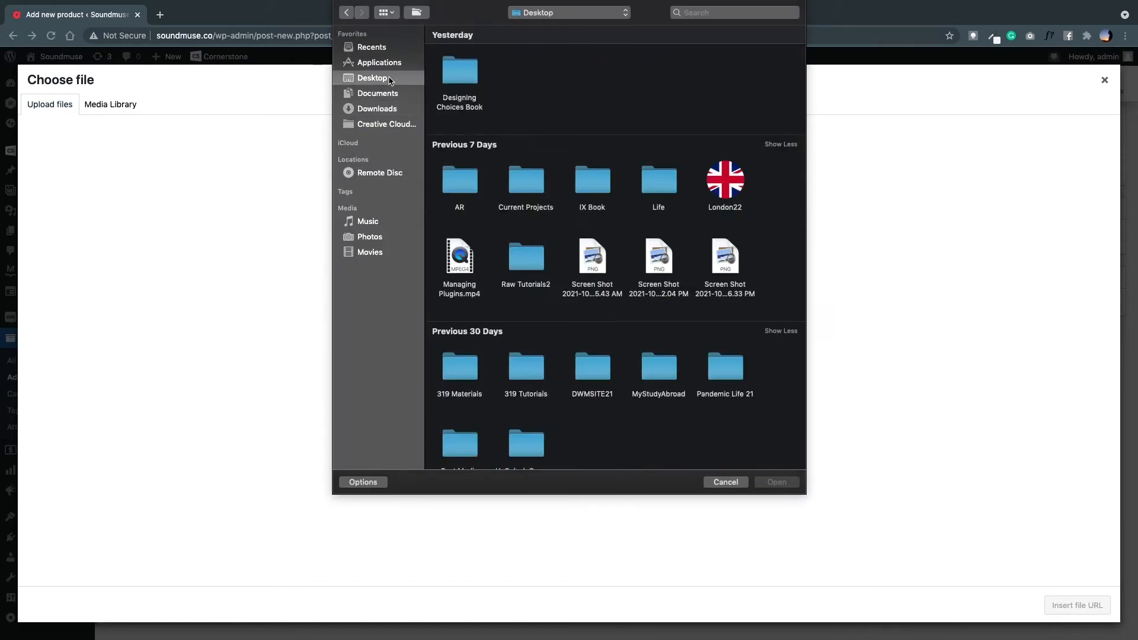
pyautogui.click(530, 70)
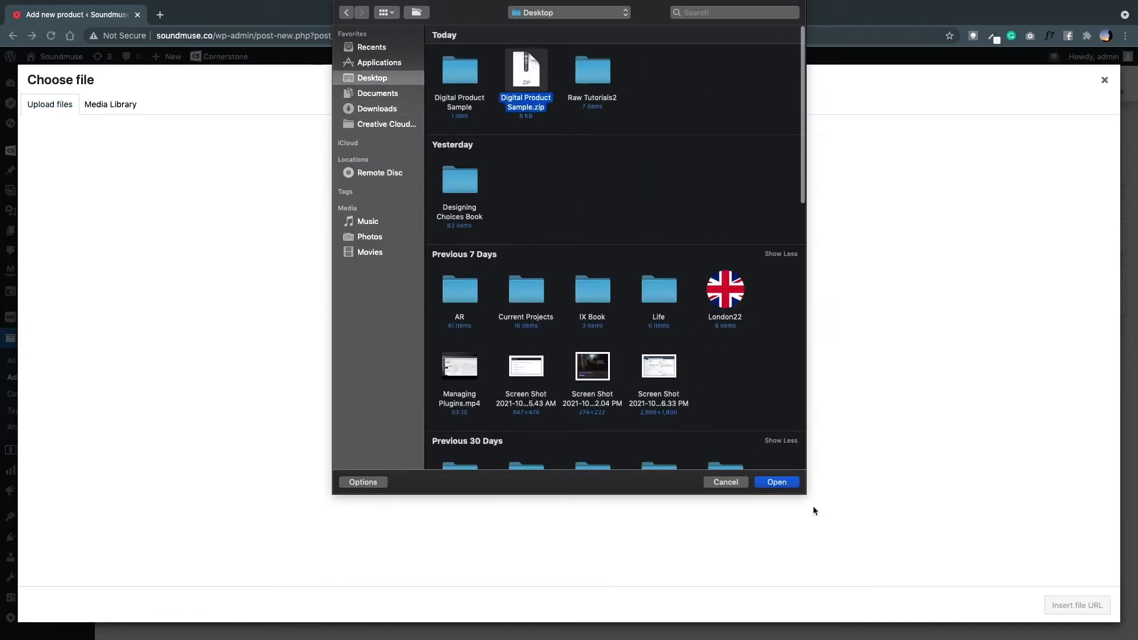
pyautogui.click(790, 483)
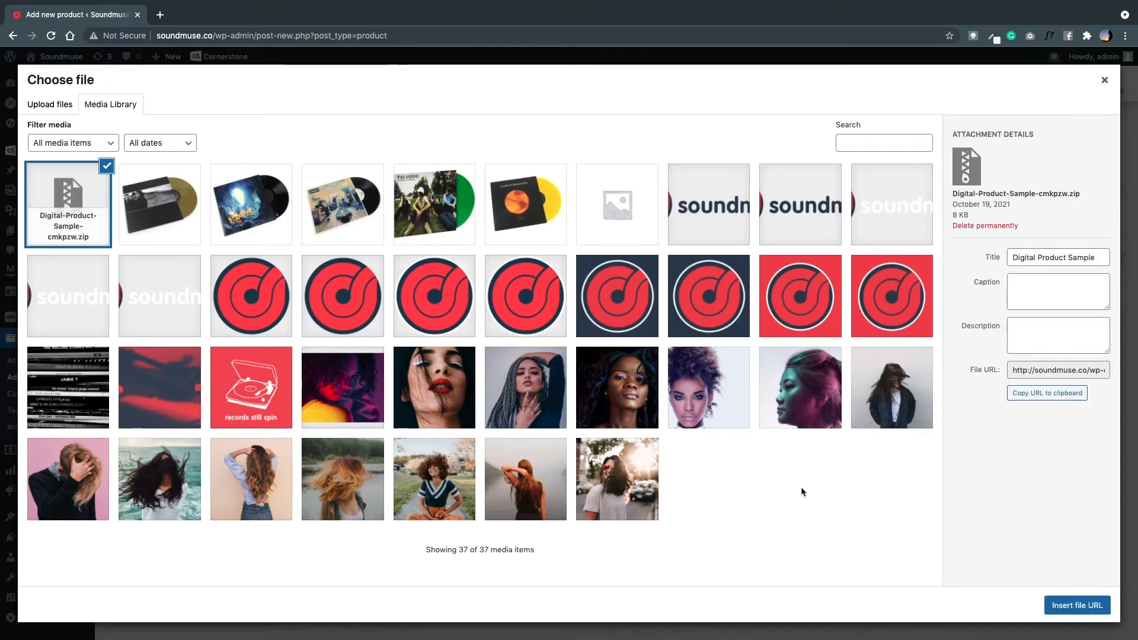
pyautogui.click(1086, 606)
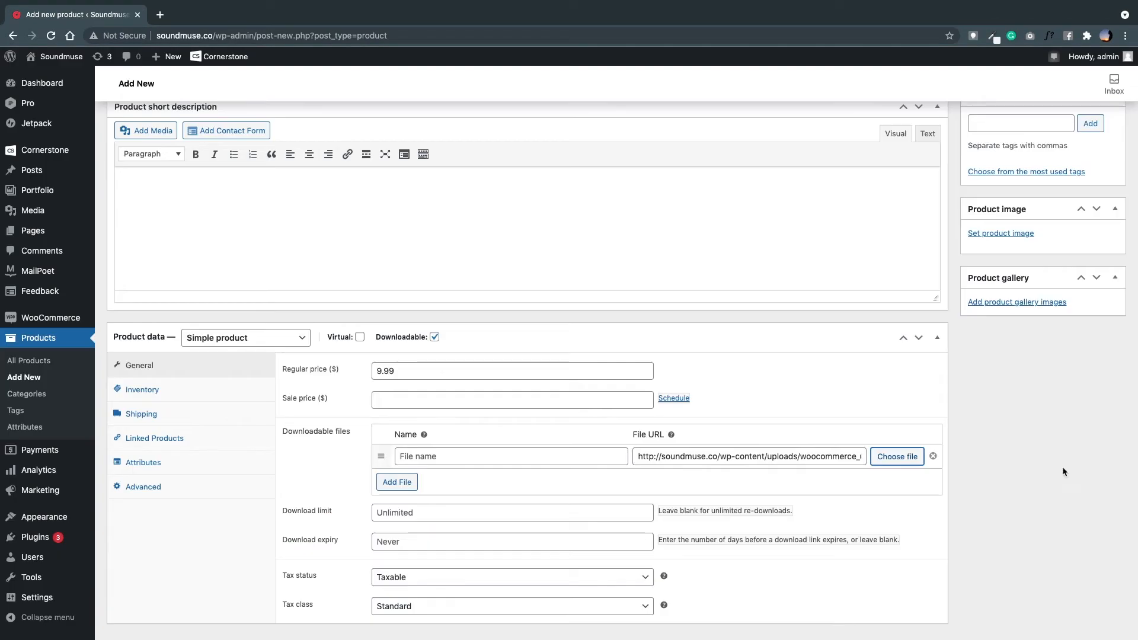
# Step: Name the downloadable file "A Rush of Blood to the Head - Coldplay"
pyautogui.click(502, 456)
pyautogui.write('A Rush ')
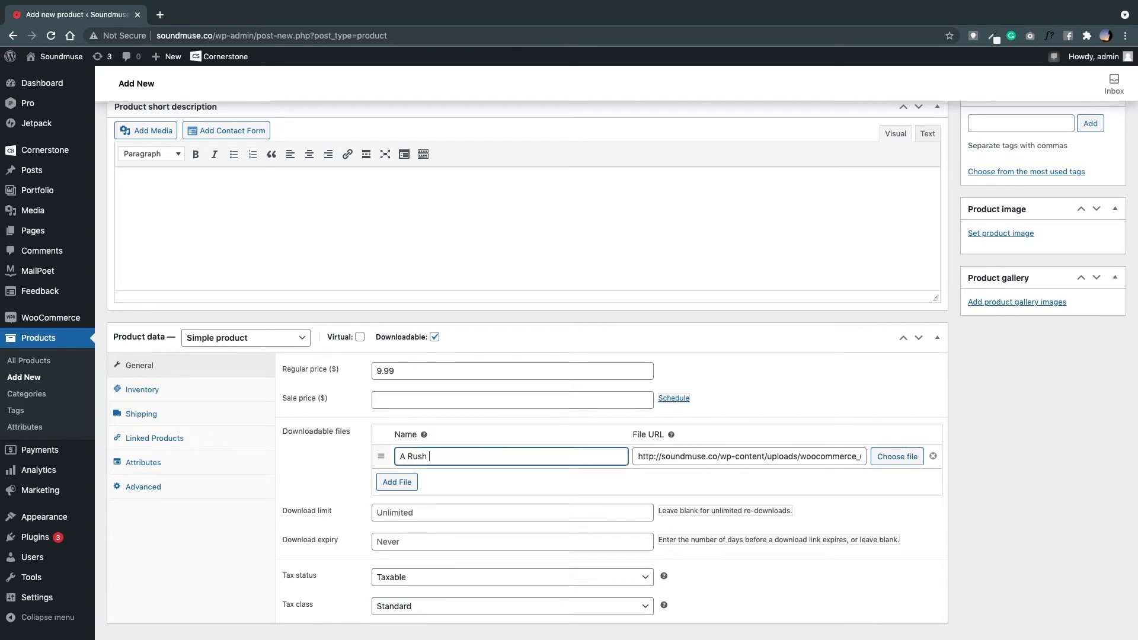
pyautogui.write('of Blood to the Head =')
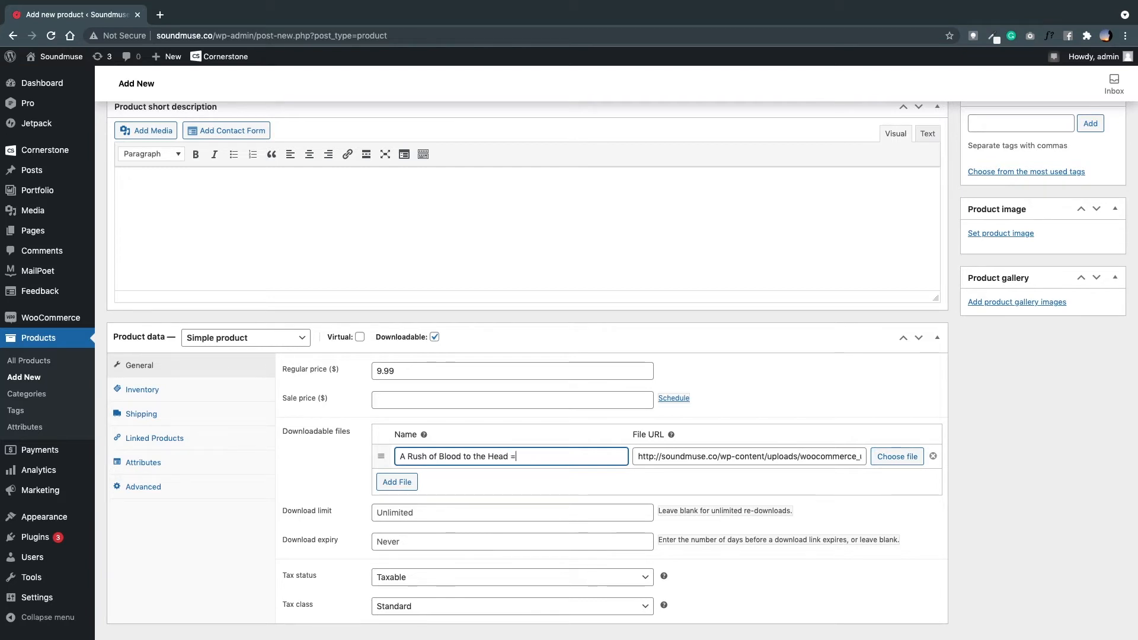
pyautogui.press('BackSpace')
pyautogui.write('- Coldplay')
# Step: Add a second empty downloadable file entry, remove it, and check the first file's URL
pyautogui.click(398, 482)
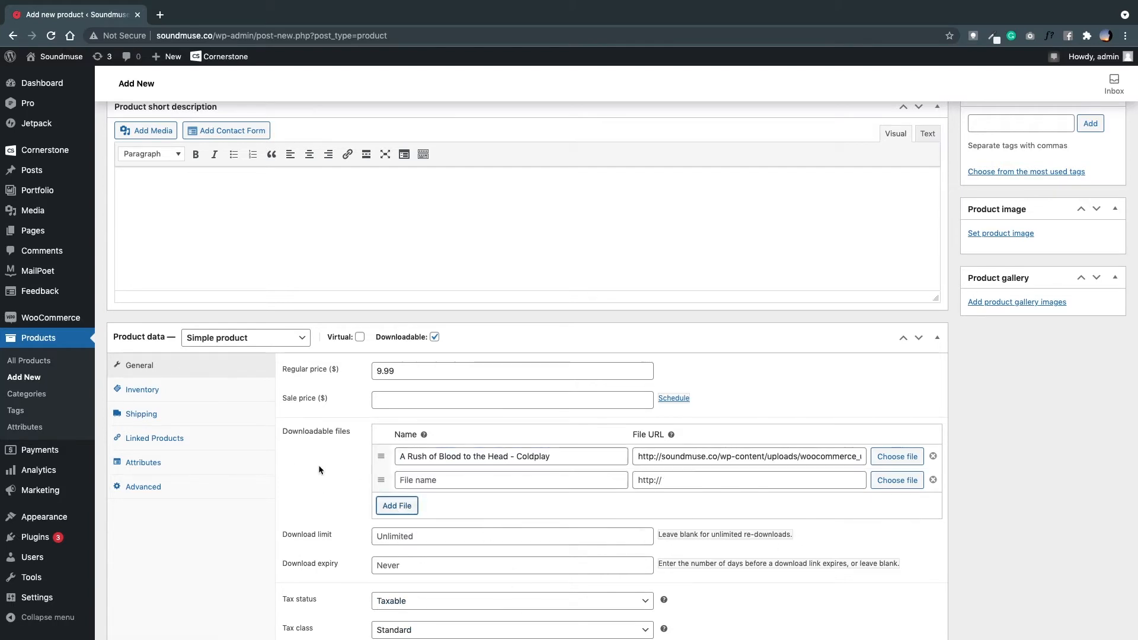
pyautogui.click(932, 480)
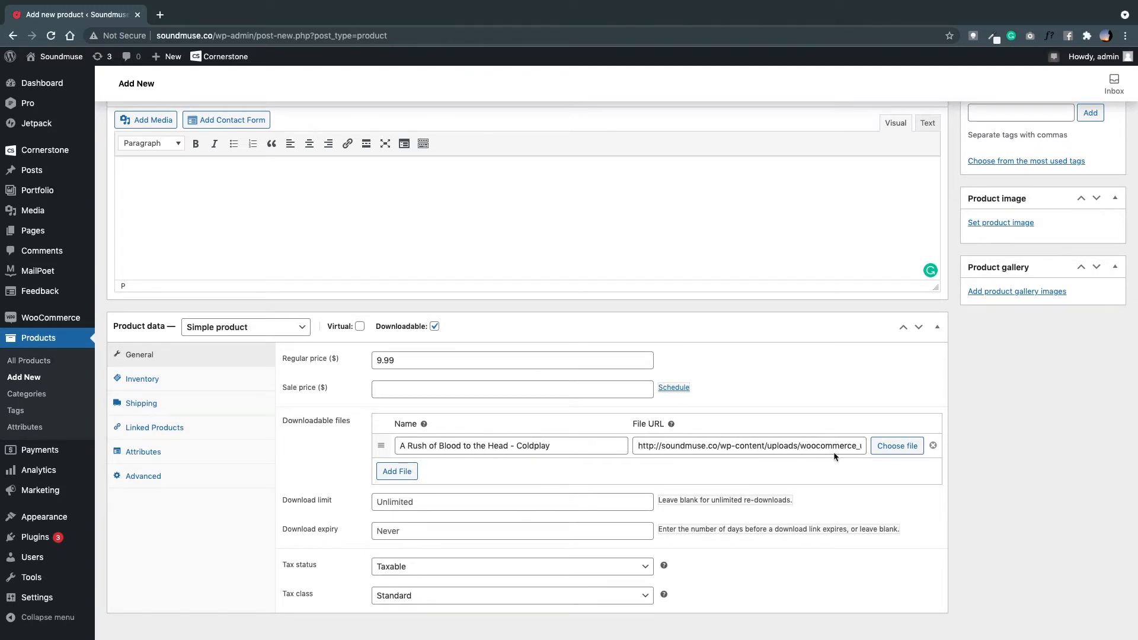
pyautogui.moveTo(854, 446); pyautogui.dragTo(574, 450)
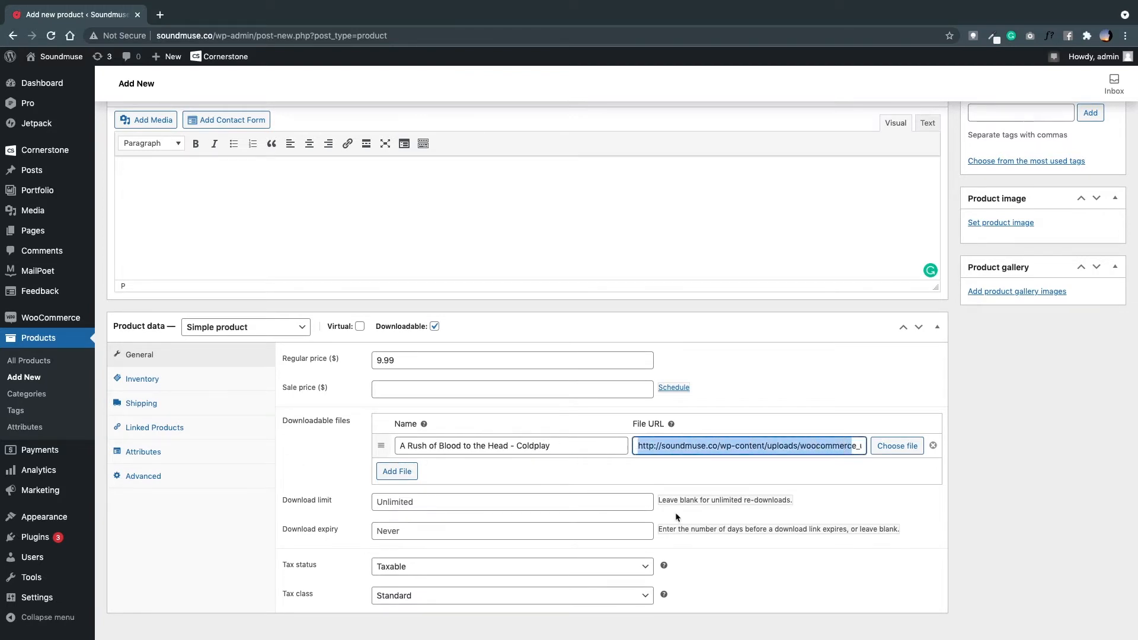
pyautogui.click(724, 440)
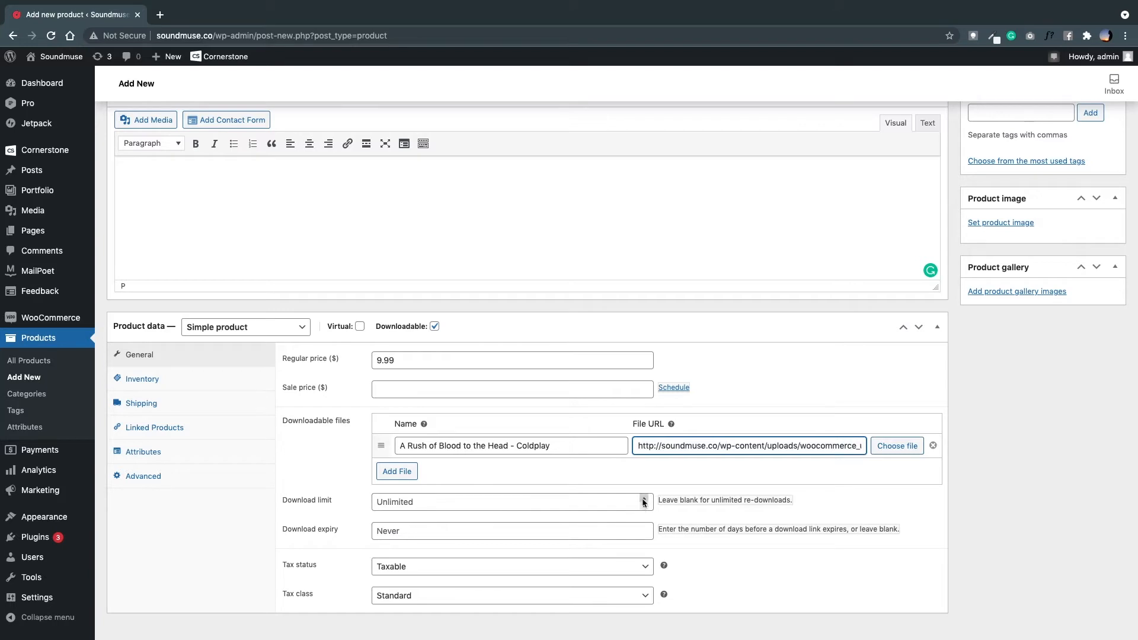
# Step: Try a download expiry of 1 day, then clear the value
pyautogui.click(476, 500)
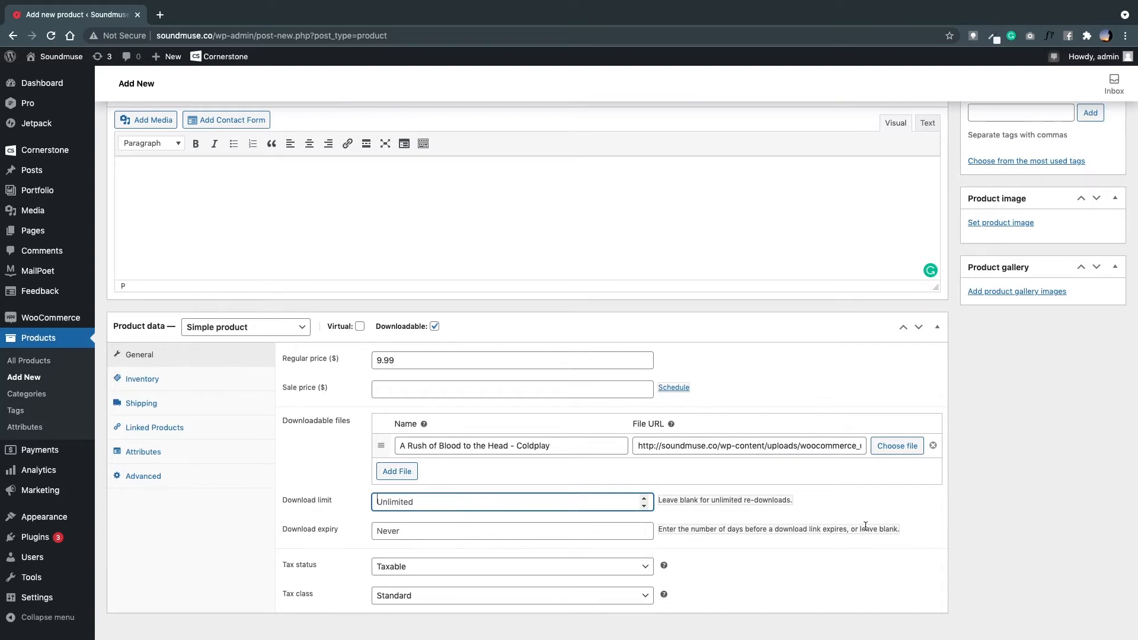
pyautogui.click(615, 534)
pyautogui.click(643, 527)
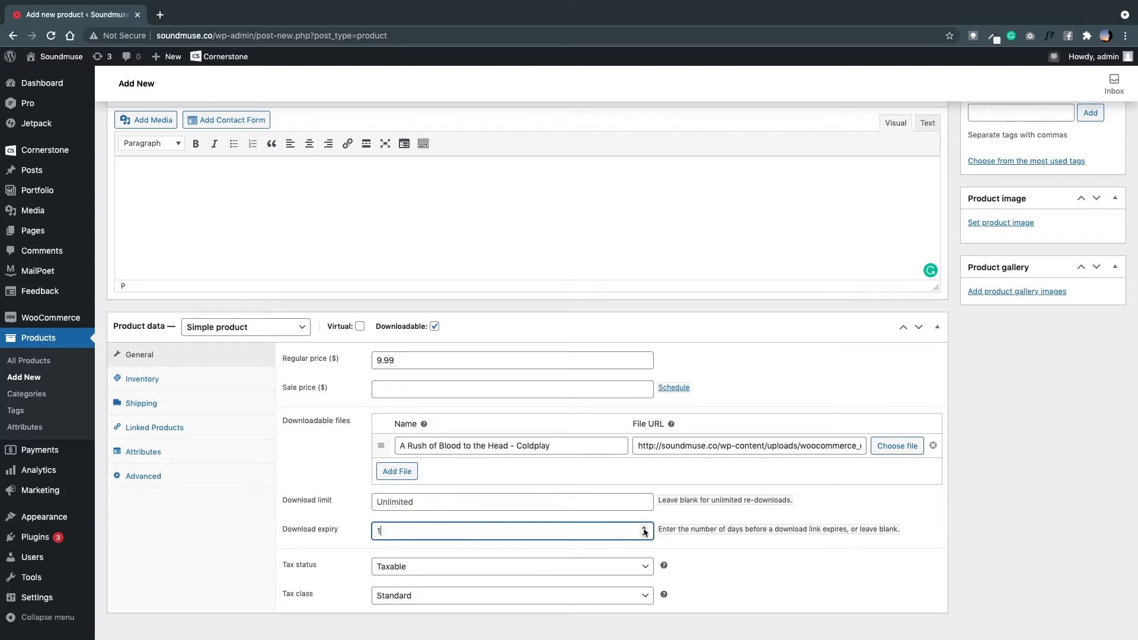
pyautogui.moveTo(409, 529); pyautogui.dragTo(304, 520)
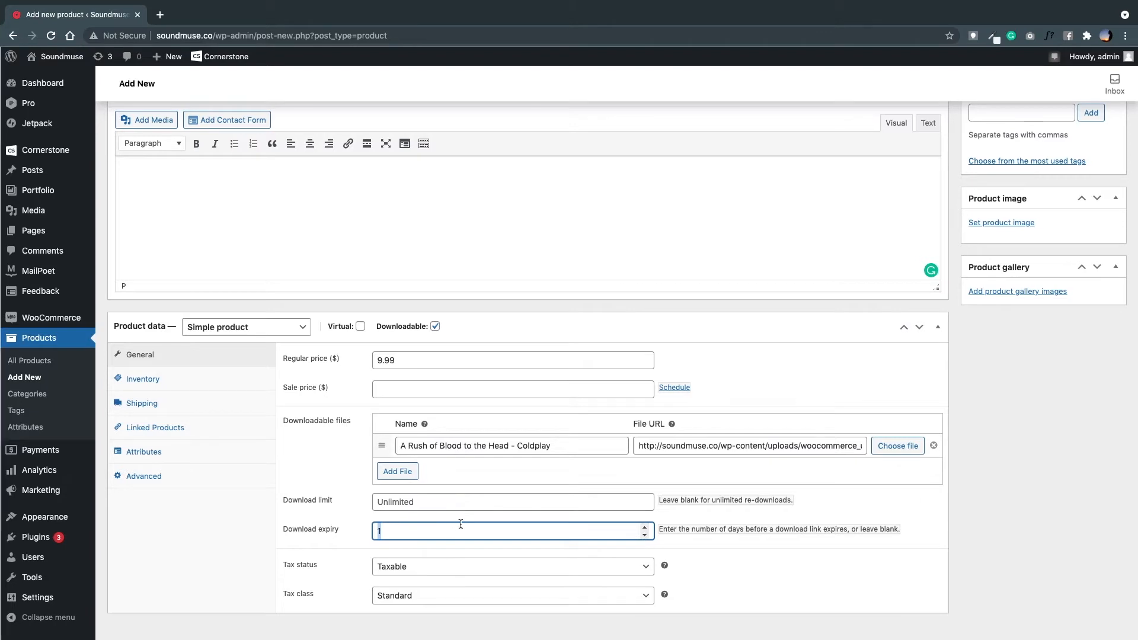
pyautogui.press('BackSpace')
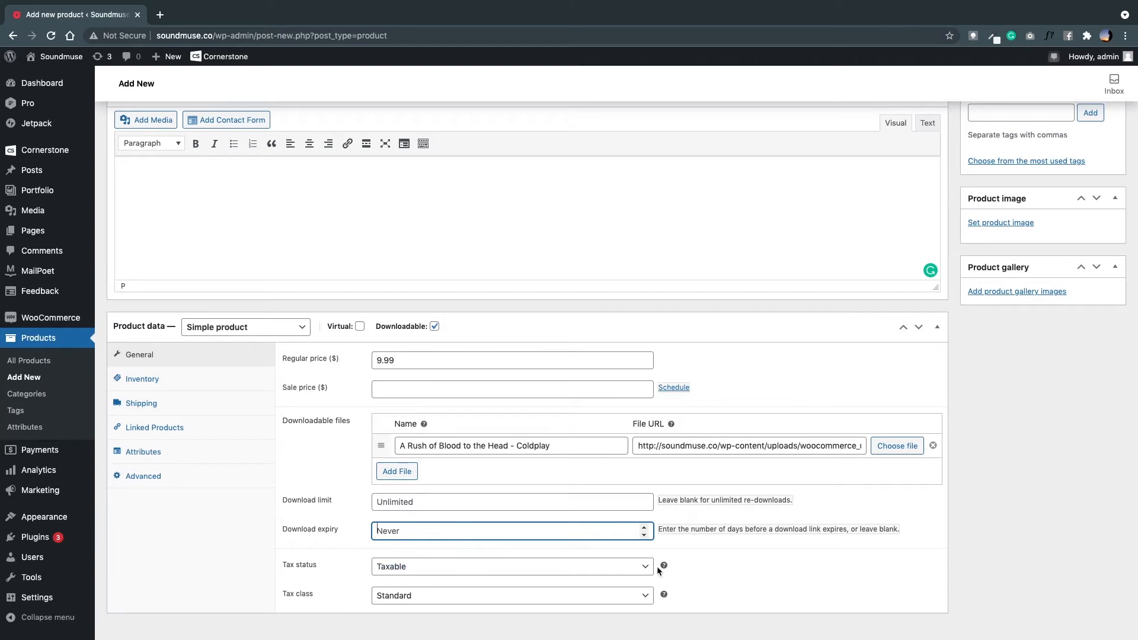
# Step: Enable stock management at product level in the product's inventory settings
pyautogui.scroll(-1, 657, 566)
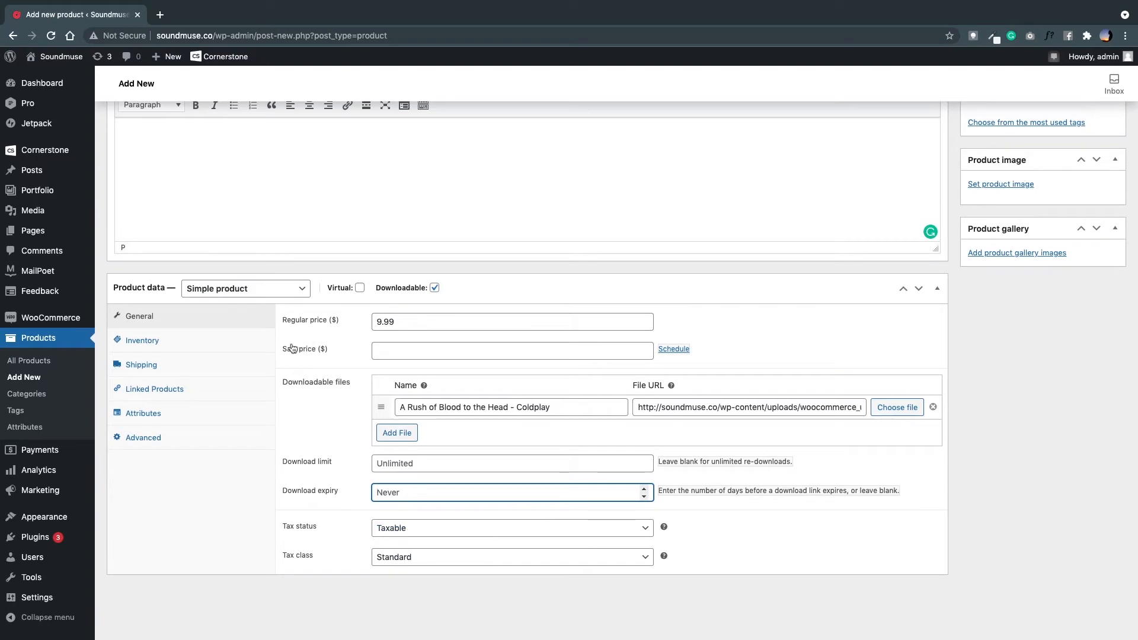
pyautogui.click(150, 344)
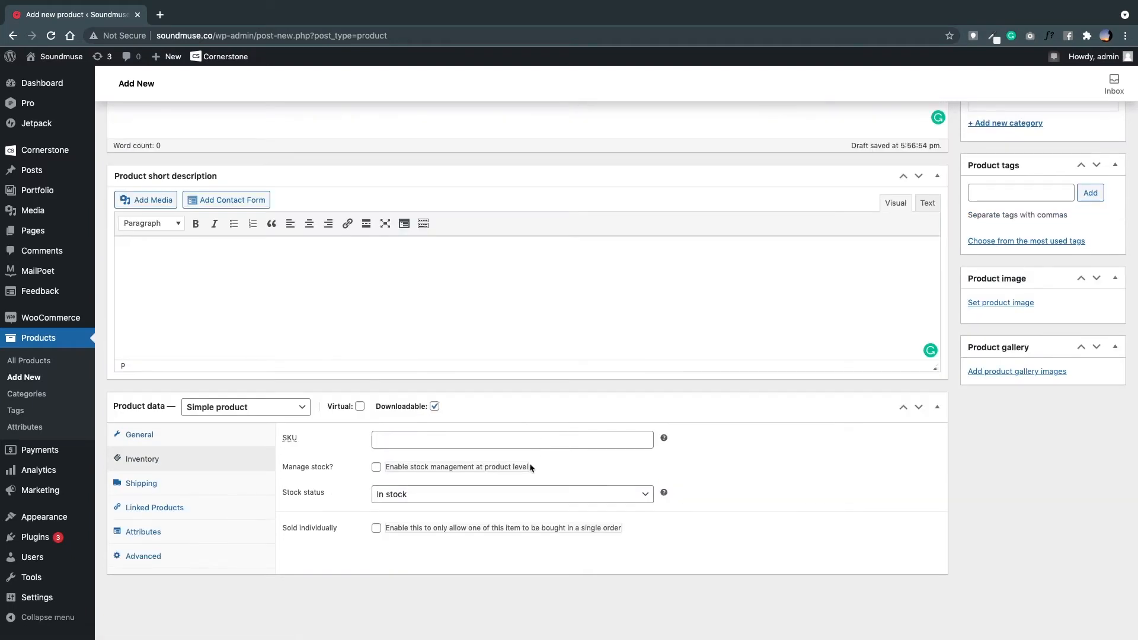
pyautogui.click(377, 467)
# Step: Search the linked products for "coldplay a" and add "Coldplay - A Rush of Blood to the Head Vinyl" as an upsell
pyautogui.click(154, 507)
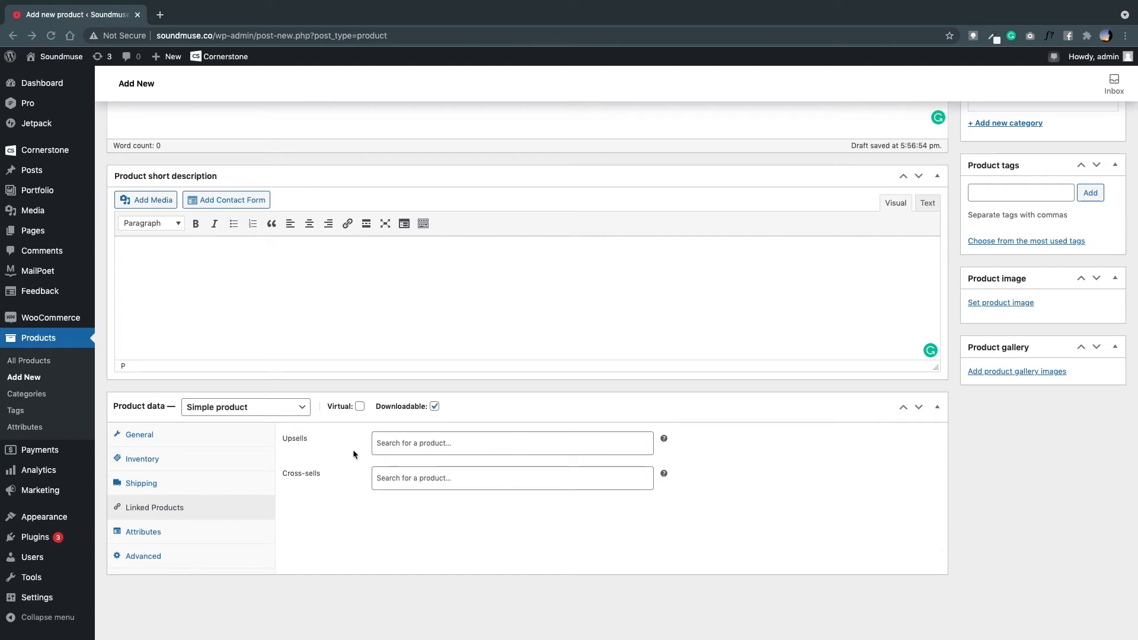
pyautogui.click(468, 447)
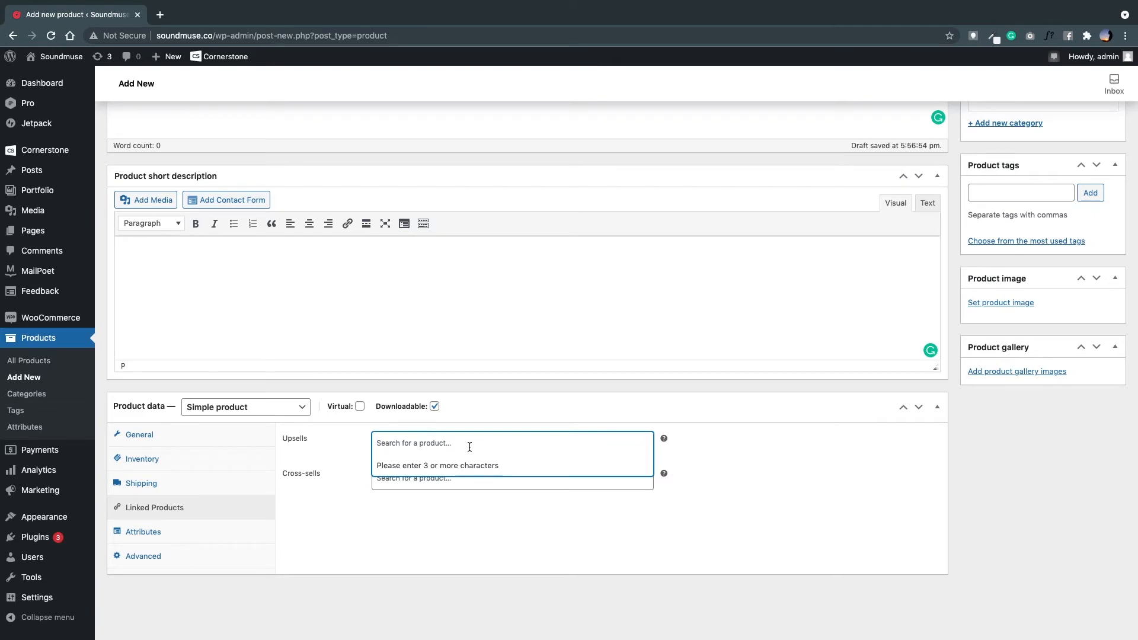
pyautogui.write('coldplay a')
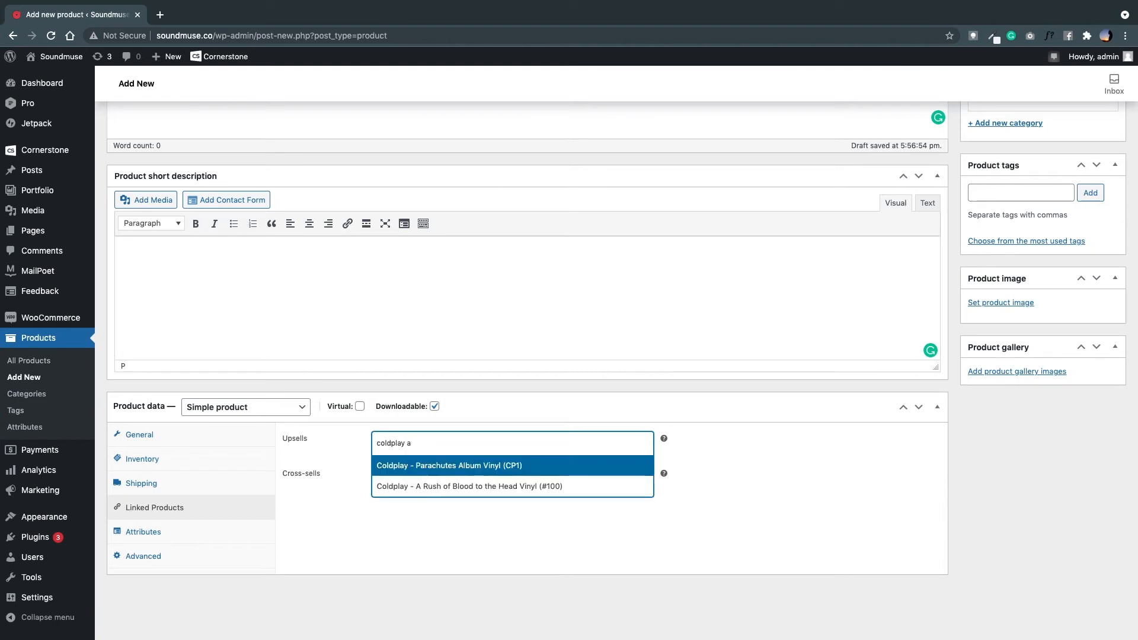
pyautogui.click(490, 490)
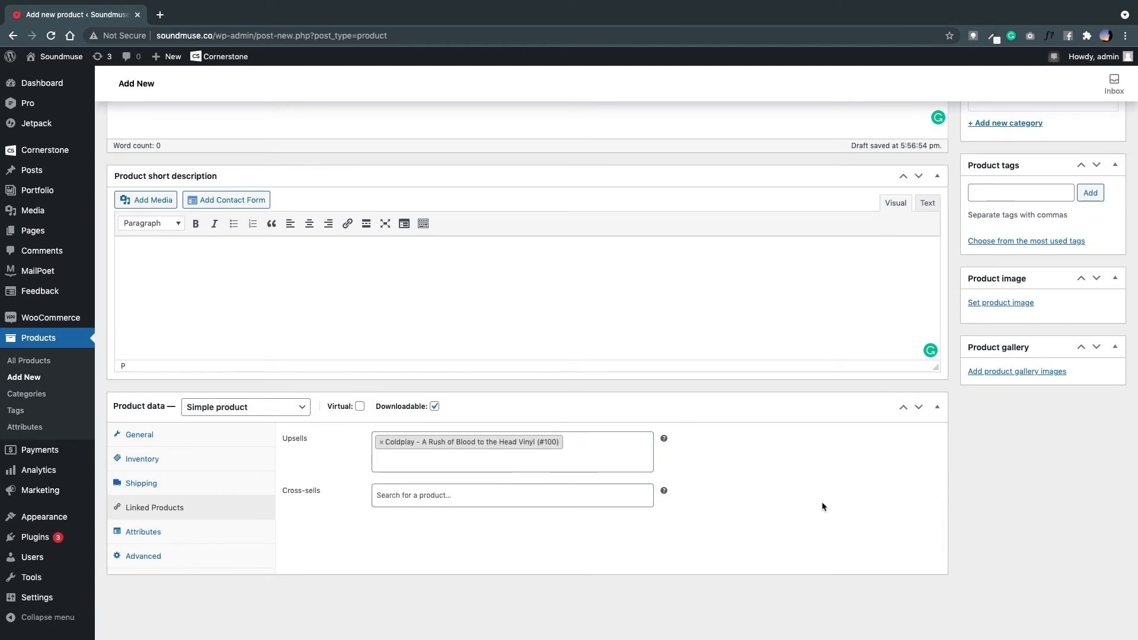
# Step: Search the cross-sell products for "coldplay" and add "Coldplay - Parachutes Album Vinyl" as a cross-sell
pyautogui.click(471, 500)
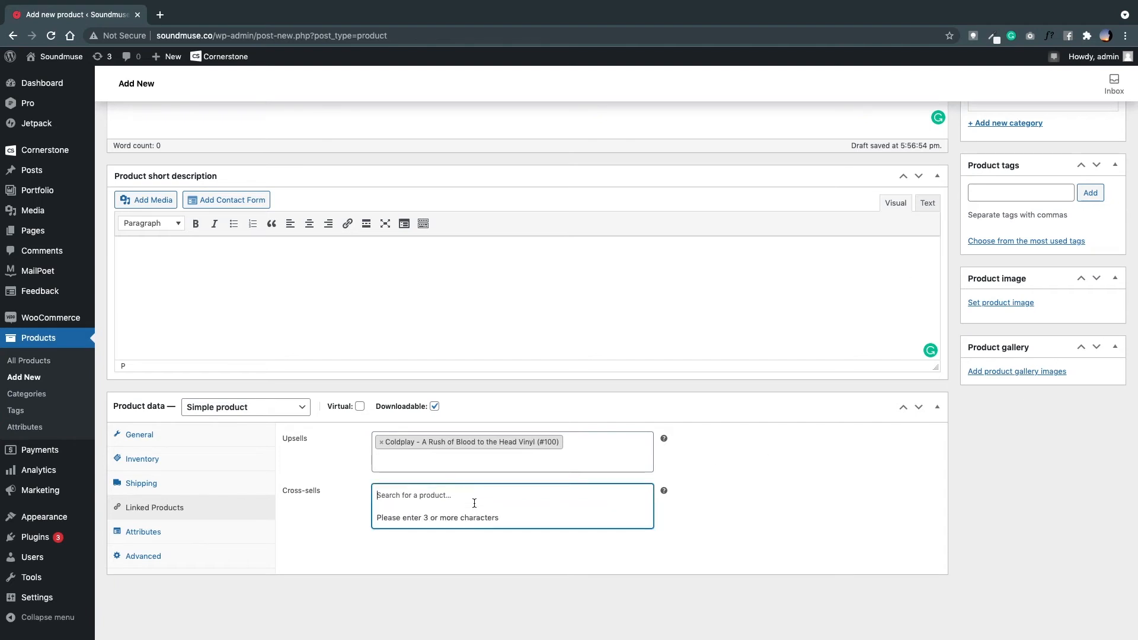
pyautogui.write('coldp')
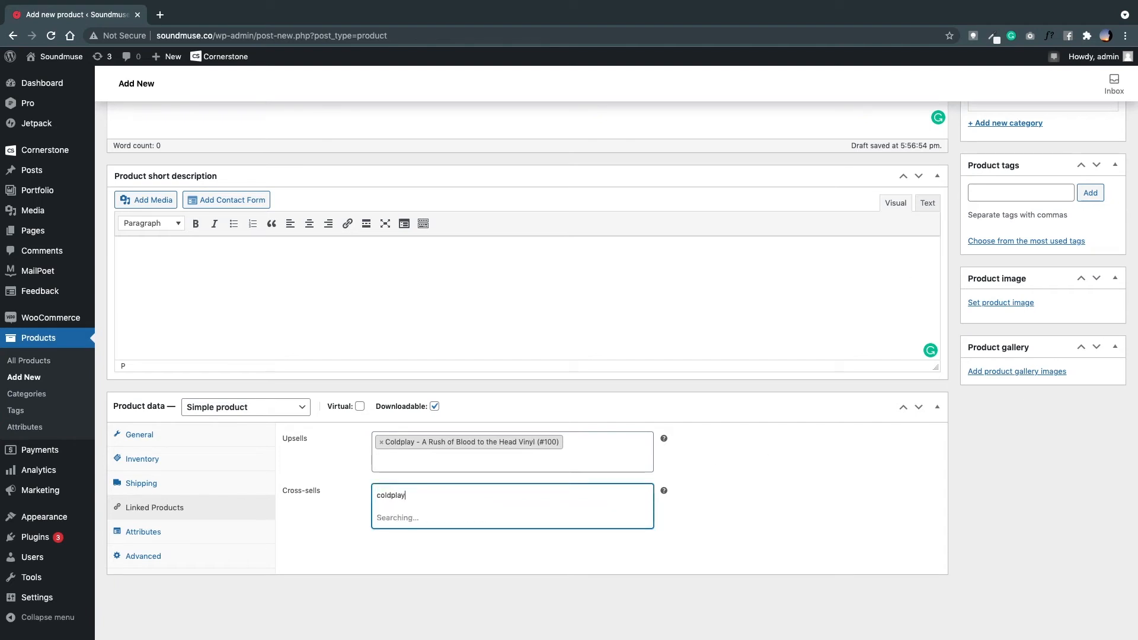
pyautogui.write('lay')
pyautogui.hscroll(1, 474, 521)
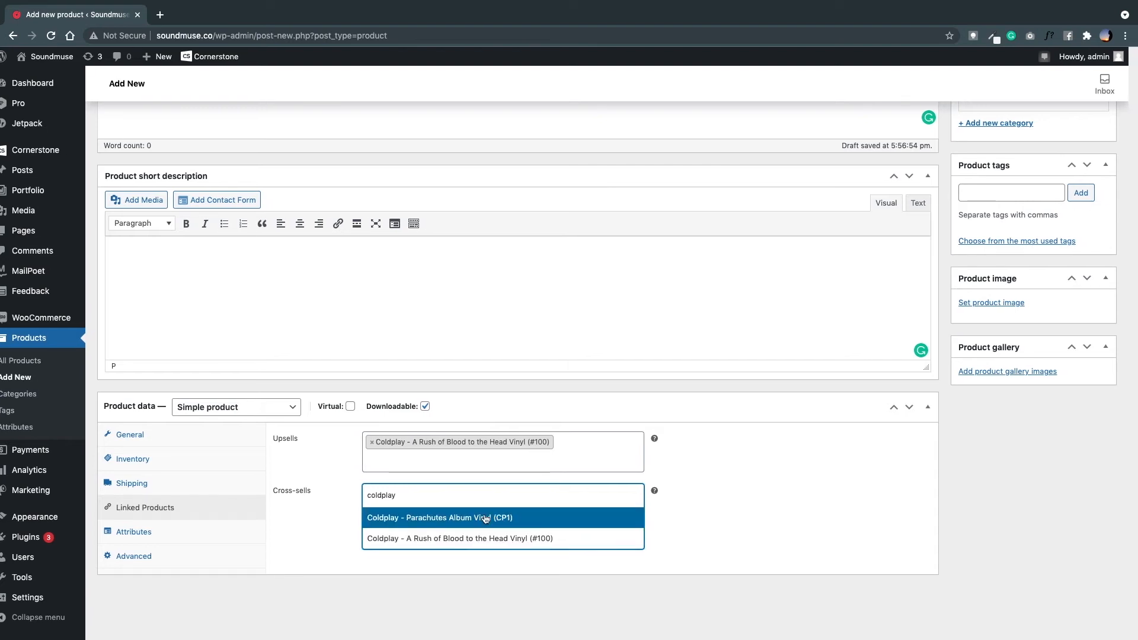
pyautogui.click(486, 519)
pyautogui.hscroll(-1, 818, 251)
# Step: Enter the existing "Coldplay" tag for the product and set the album cover artwork as its product image
pyautogui.scroll(3, 753, 379)
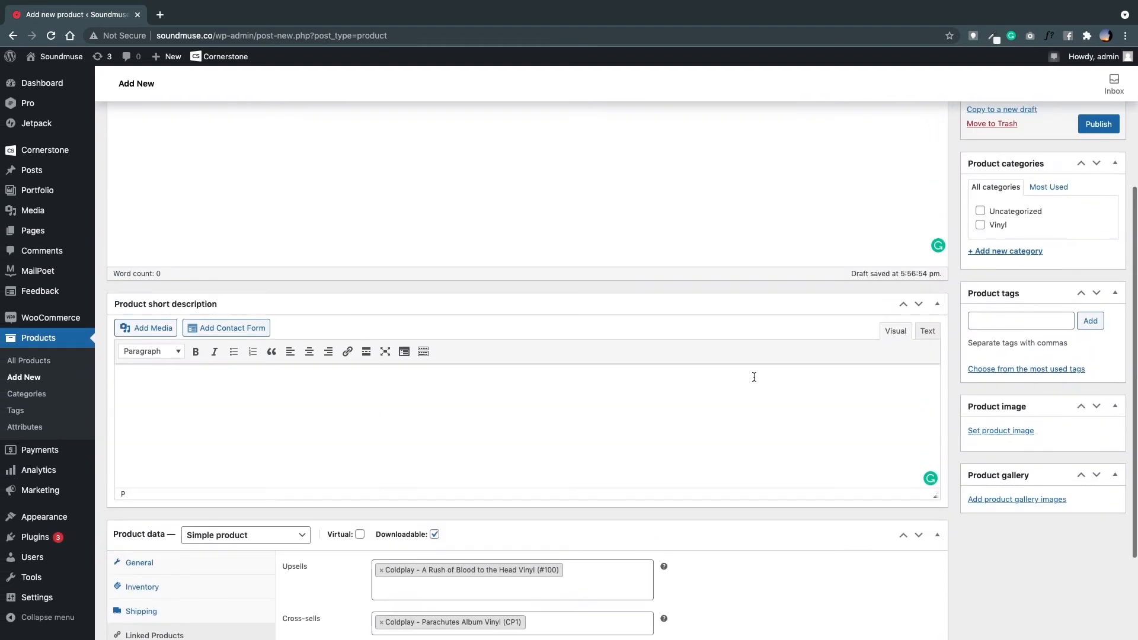
pyautogui.click(1020, 322)
pyautogui.write('C')
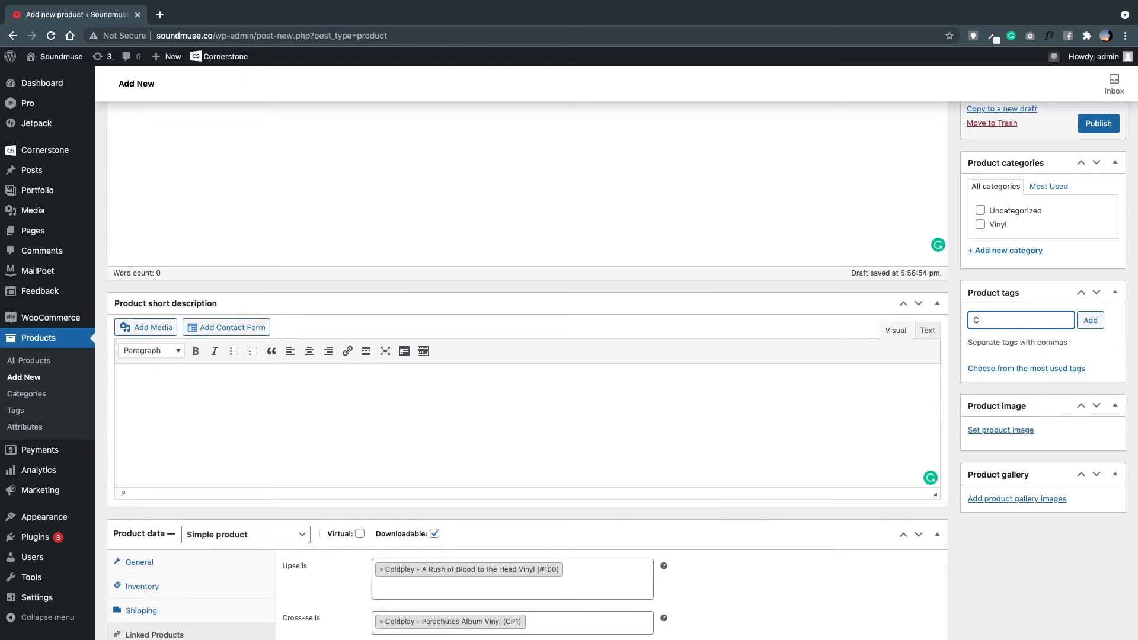
pyautogui.write('oldokat')
pyautogui.press('super+a')
pyautogui.write('Coldplay')
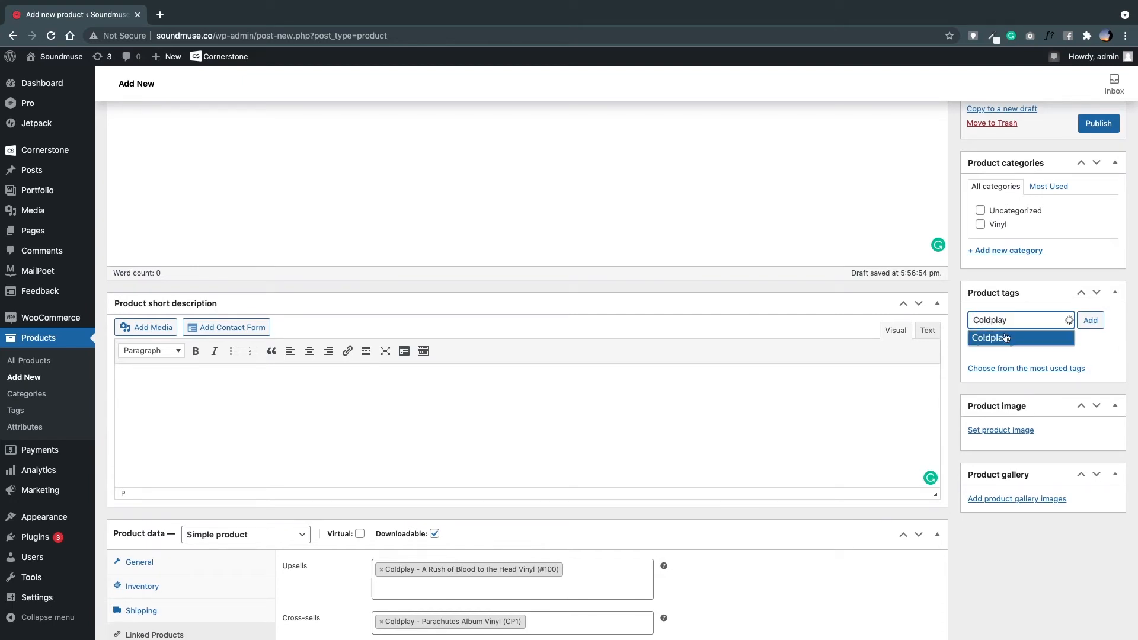
pyautogui.click(1013, 339)
pyautogui.click(1002, 431)
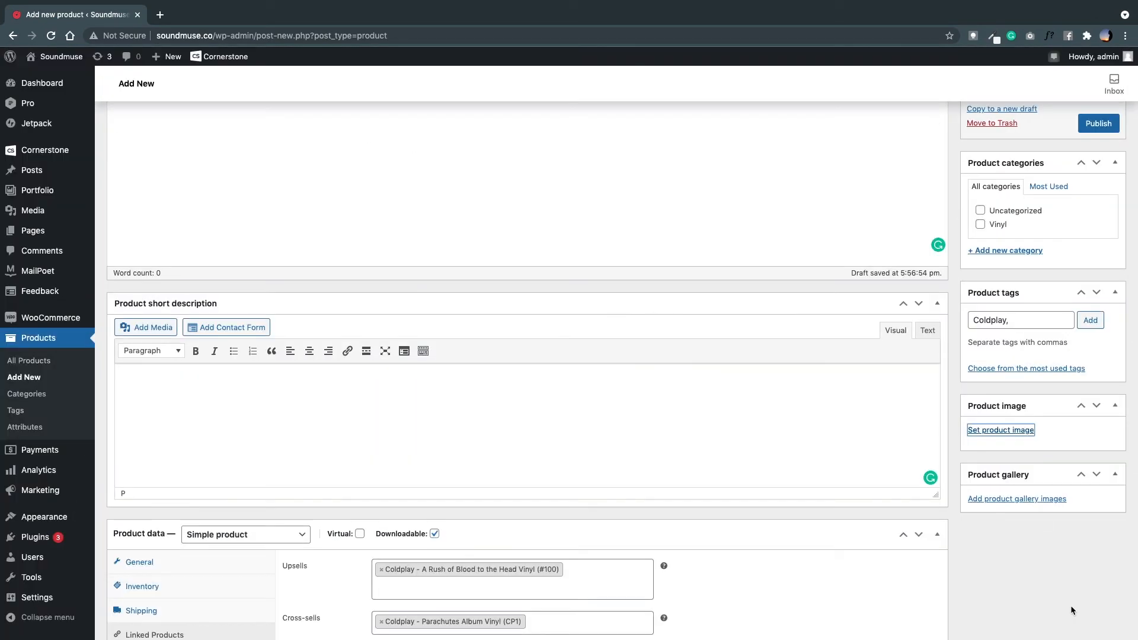
pyautogui.click(1017, 252)
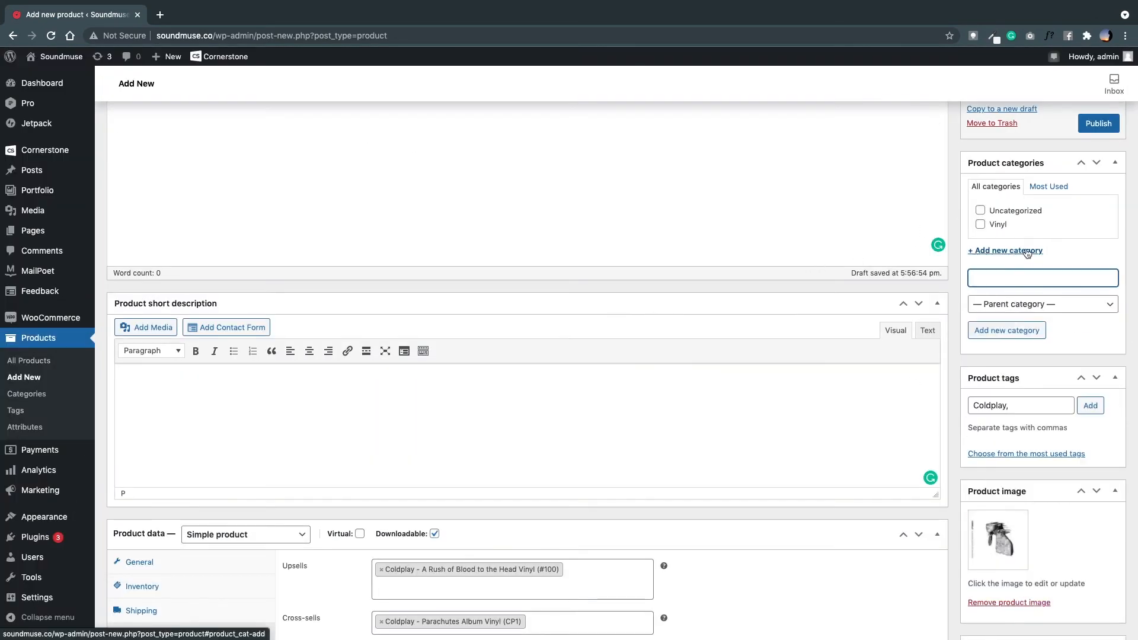
pyautogui.write('Digital Music')
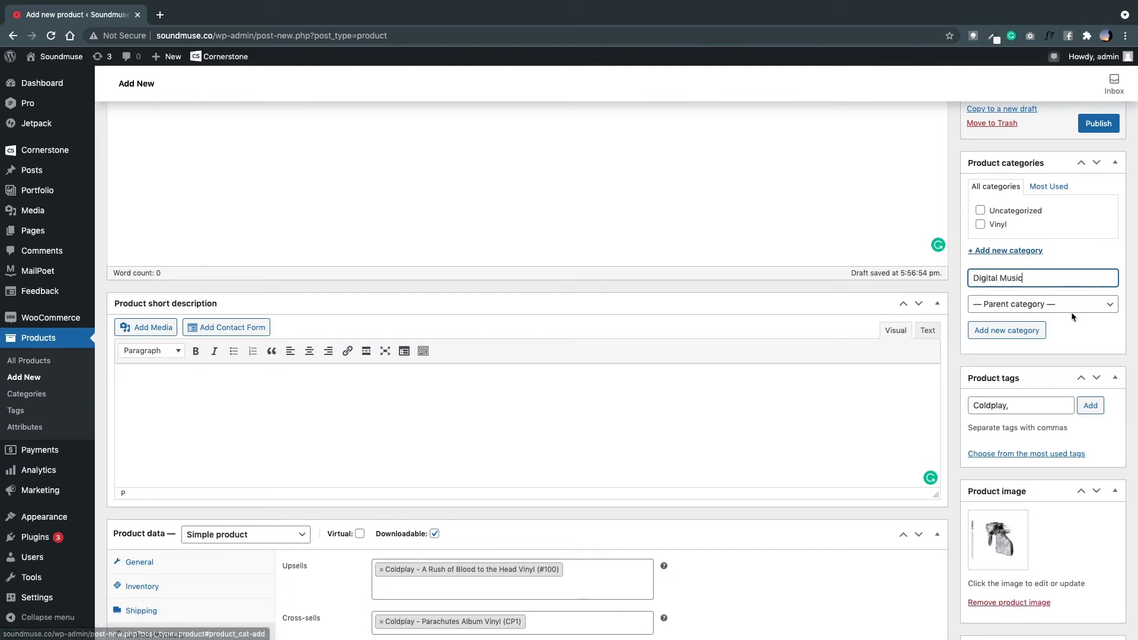
pyautogui.click(1031, 304)
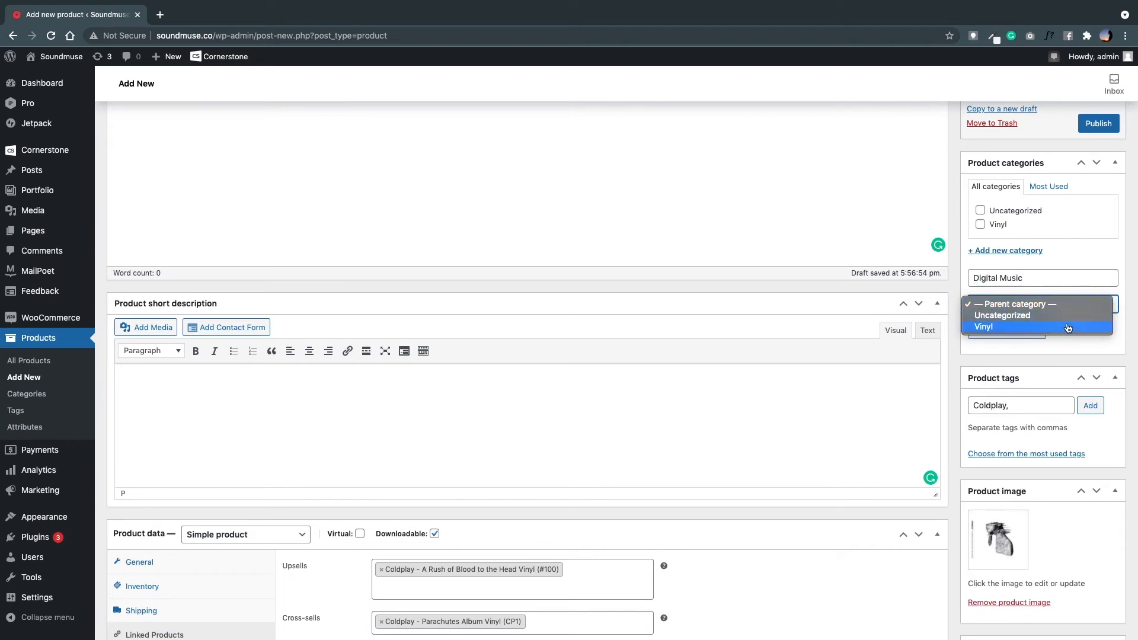
pyautogui.click(1064, 296)
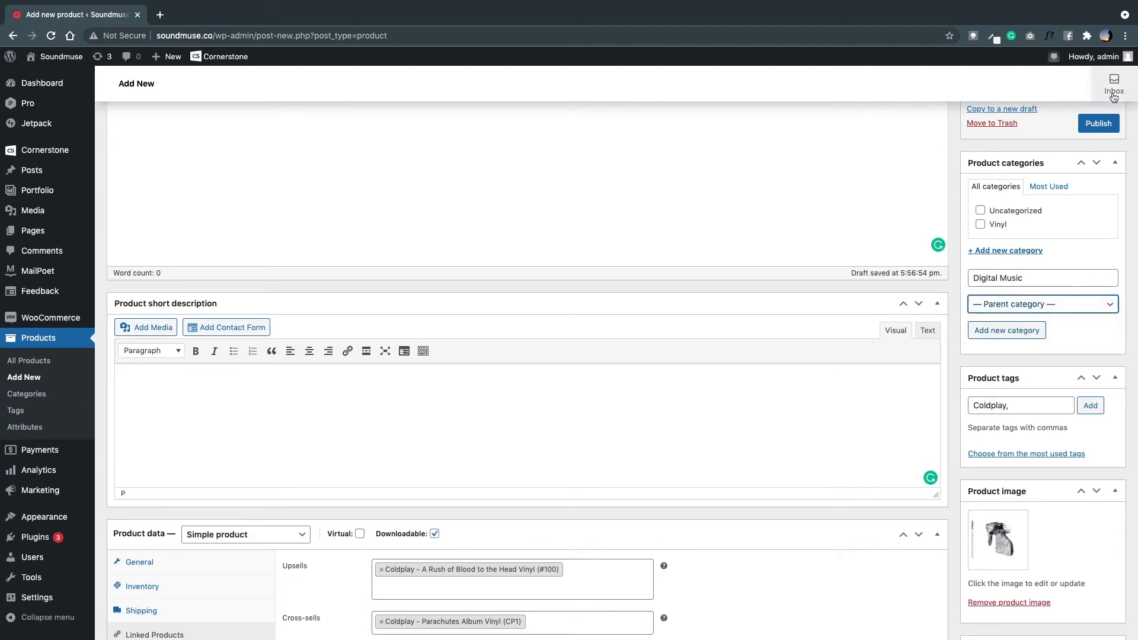
pyautogui.click(1034, 280)
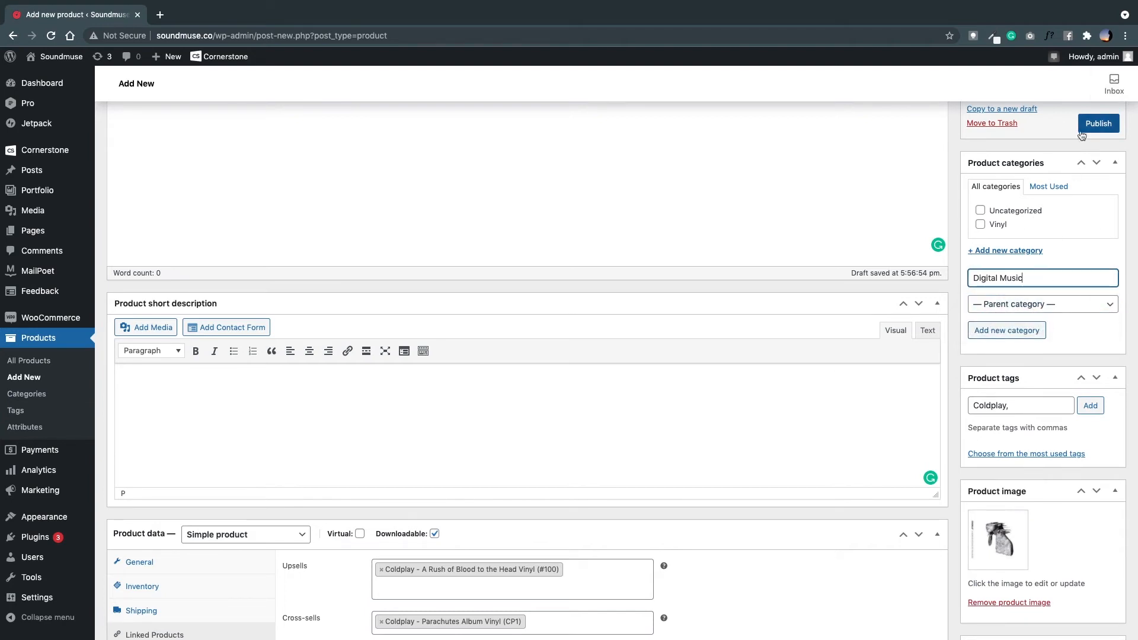
# Step: Publish the downloadable Coldplay product
pyautogui.click(1101, 126)
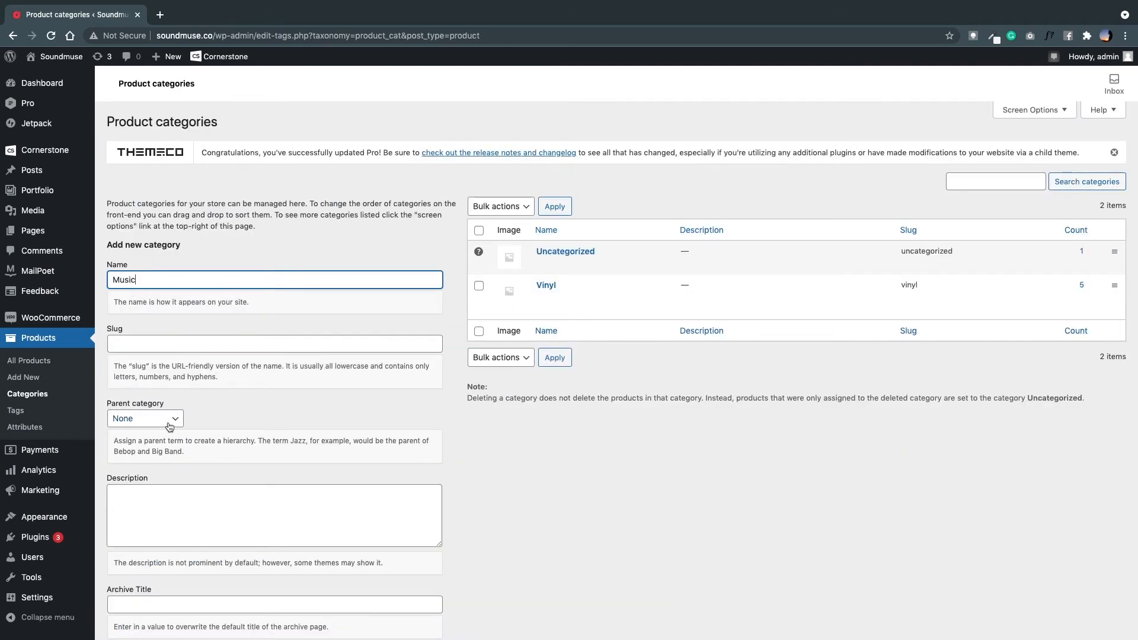
# Step: Add a product category named "Music" with no parent category
pyautogui.scroll(-5, 237, 469)
pyautogui.scroll(5, 666, 422)
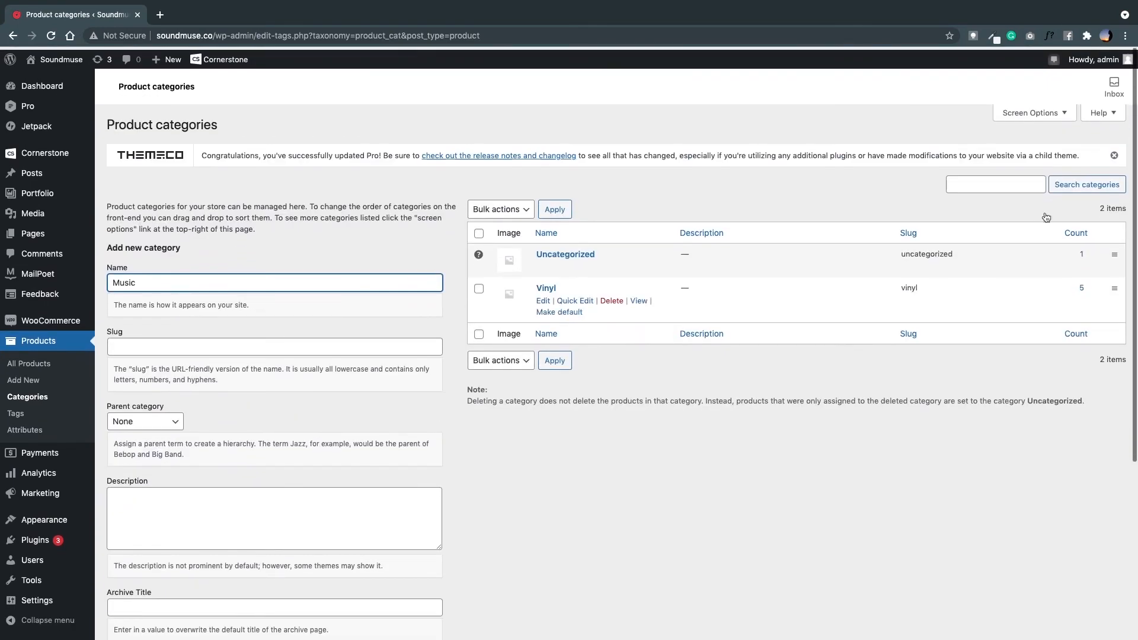
pyautogui.scroll(-5, 180, 398)
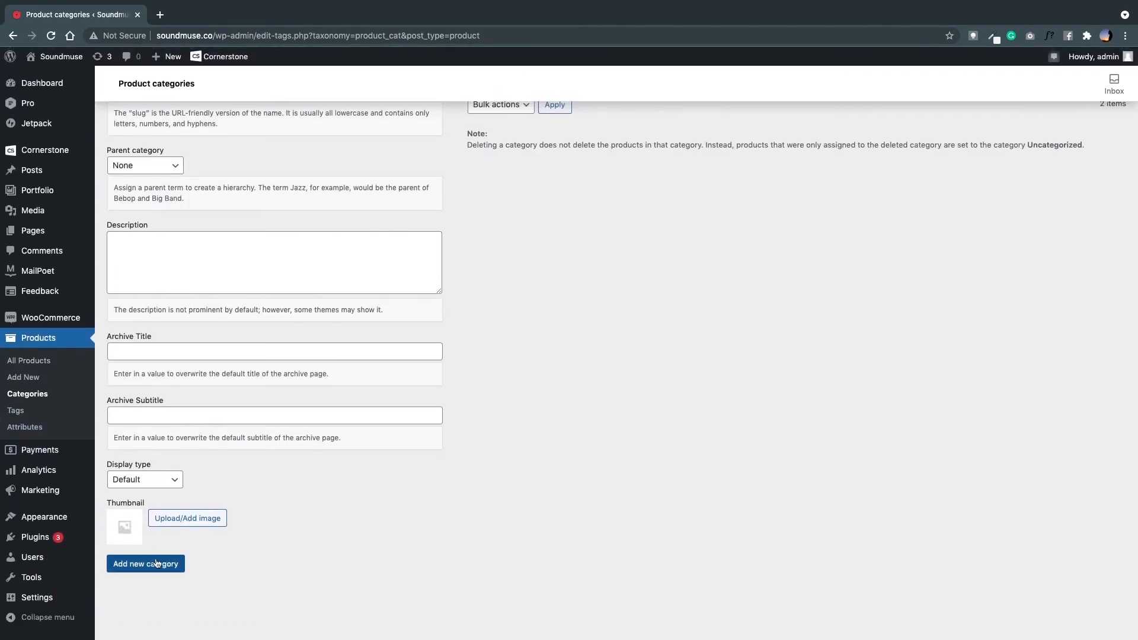
pyautogui.click(177, 570)
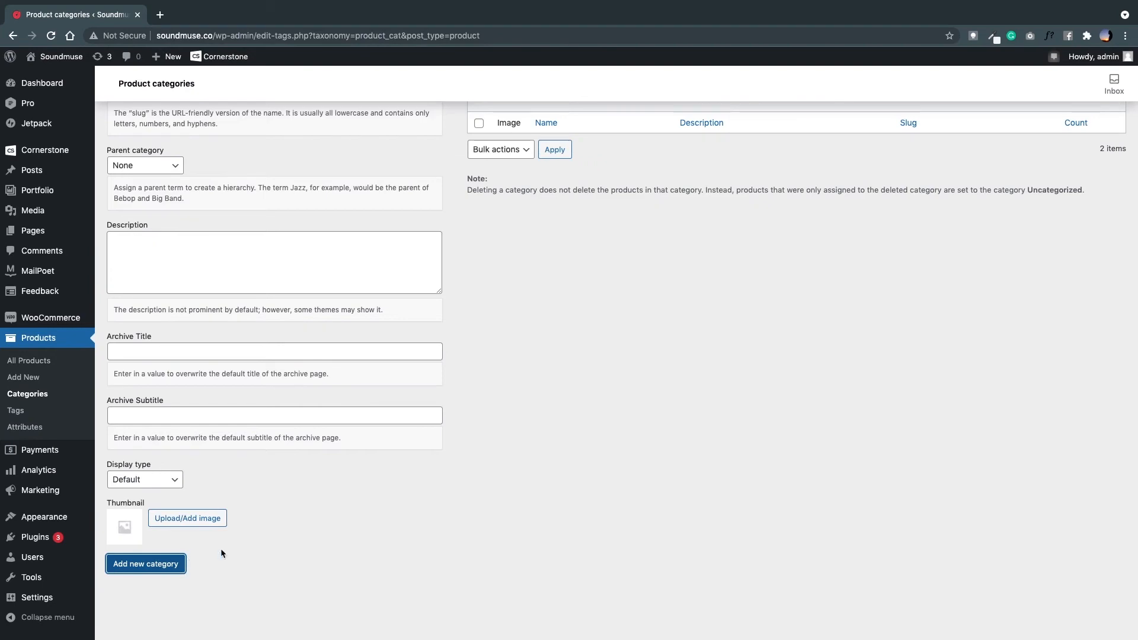
pyautogui.scroll(5, 522, 391)
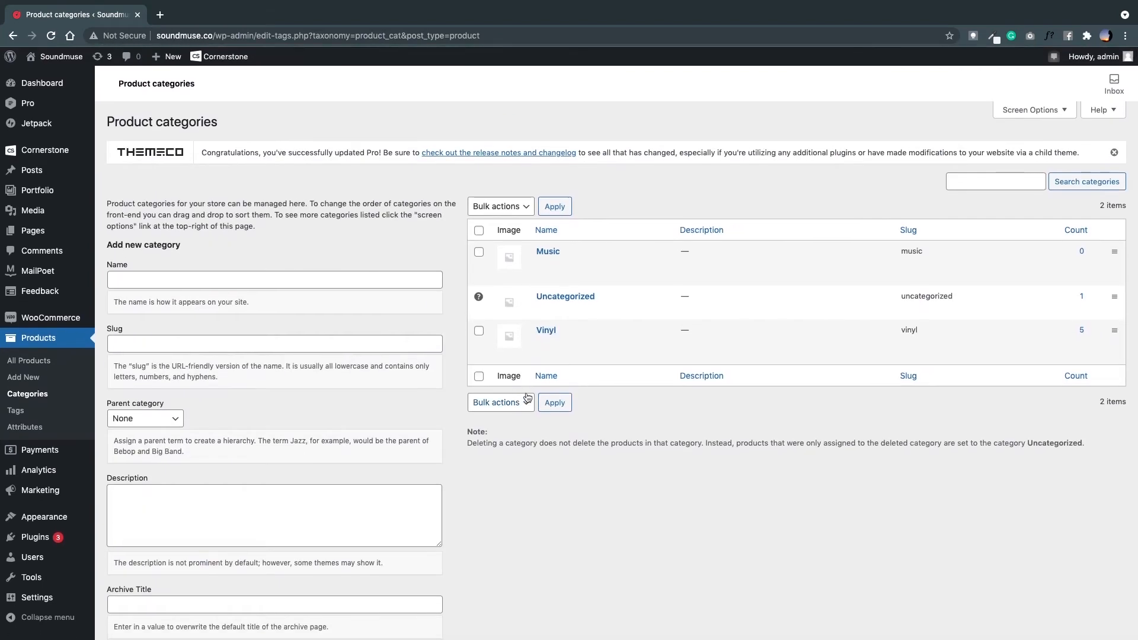
# Step: Edit the Vinyl category to make Music its parent category and save the update
pyautogui.click(541, 344)
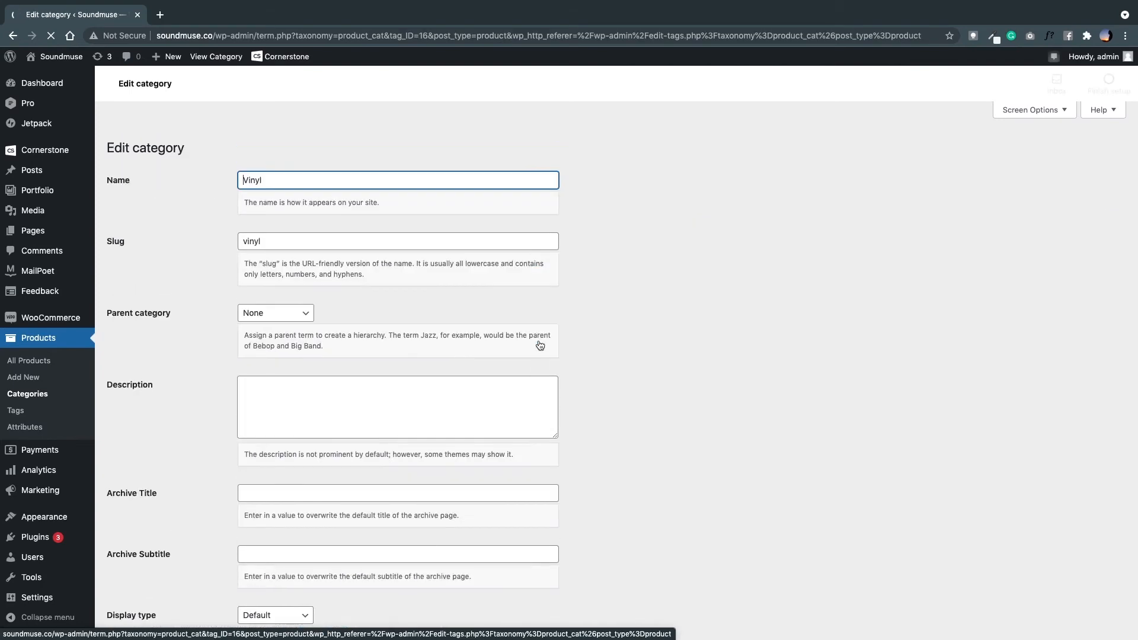
pyautogui.click(285, 327)
pyautogui.click(285, 333)
pyautogui.scroll(-3, 589, 379)
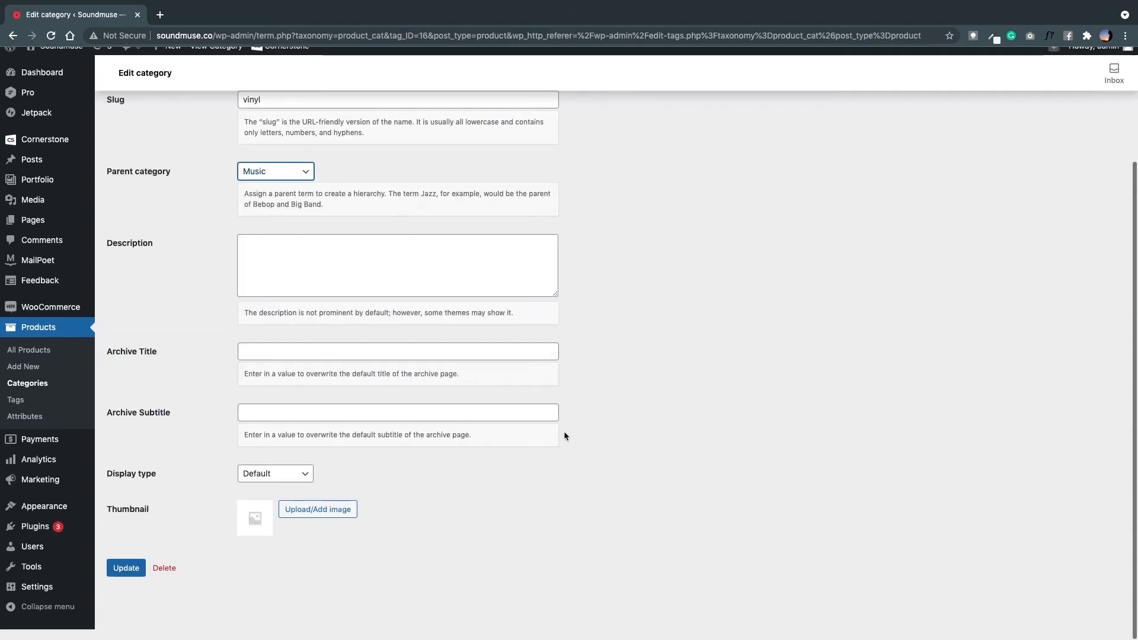
pyautogui.click(135, 579)
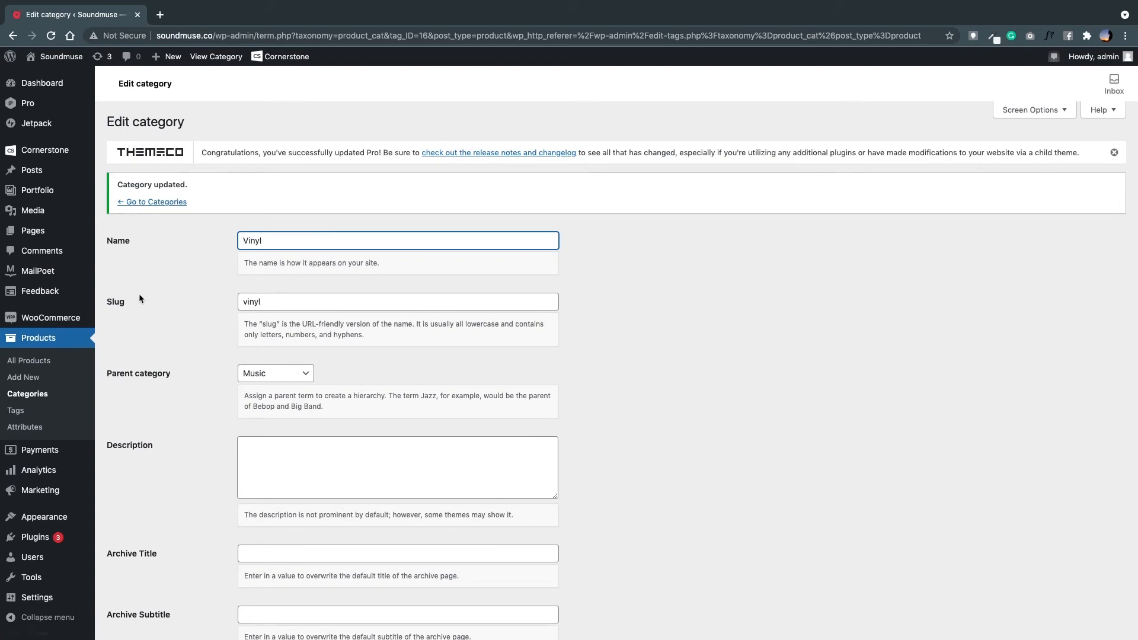
# Step: Return to the product categories and add a category named "Digital" with Music as its parent
pyautogui.click(161, 202)
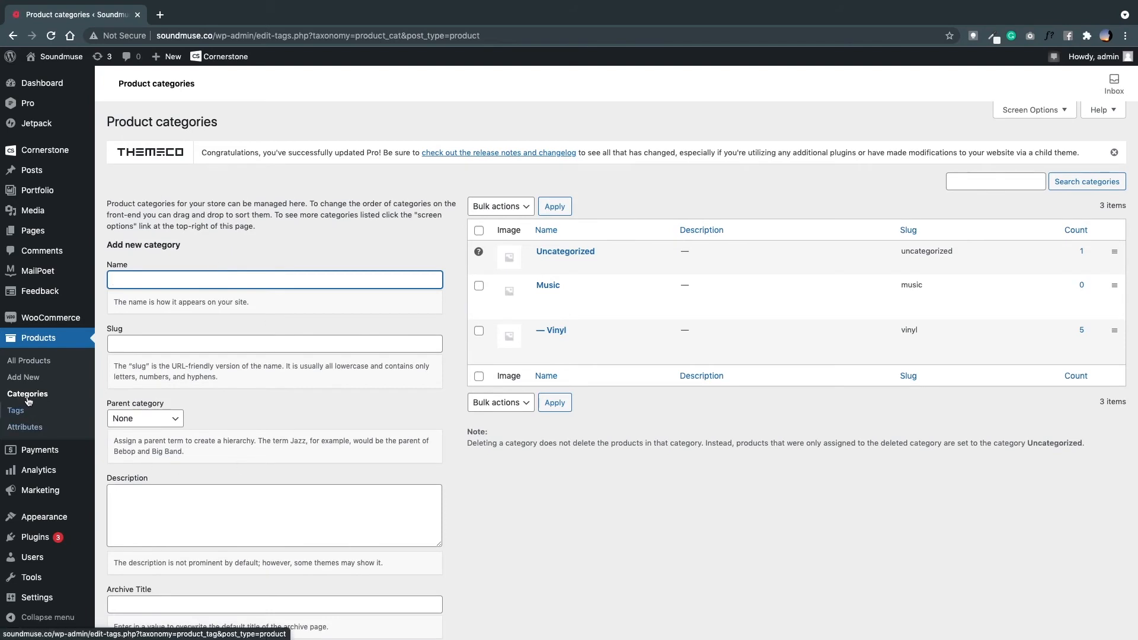
pyautogui.moveTo(584, 357)
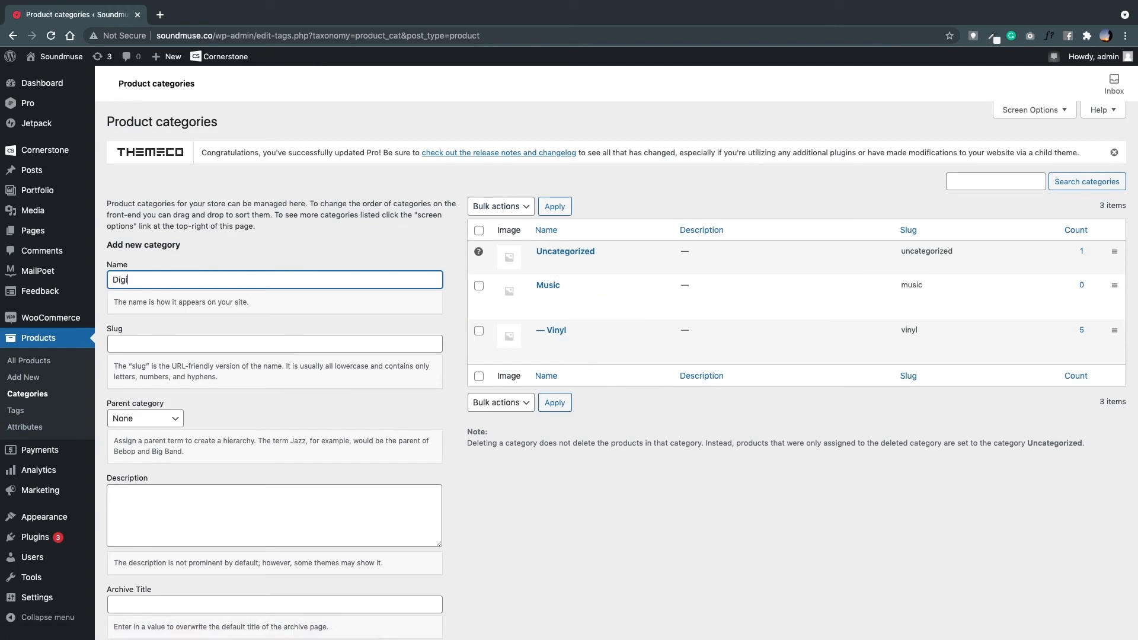
pyautogui.scroll(-3, 157, 463)
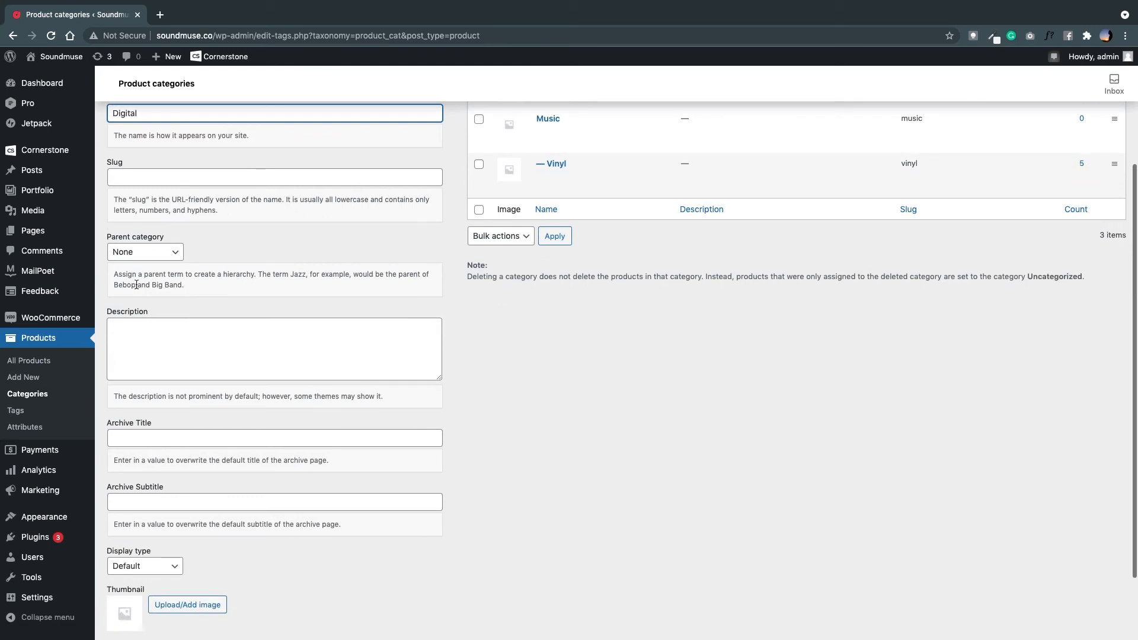
pyautogui.moveTo(147, 238); pyautogui.dragTo(147, 244)
pyautogui.click(147, 253)
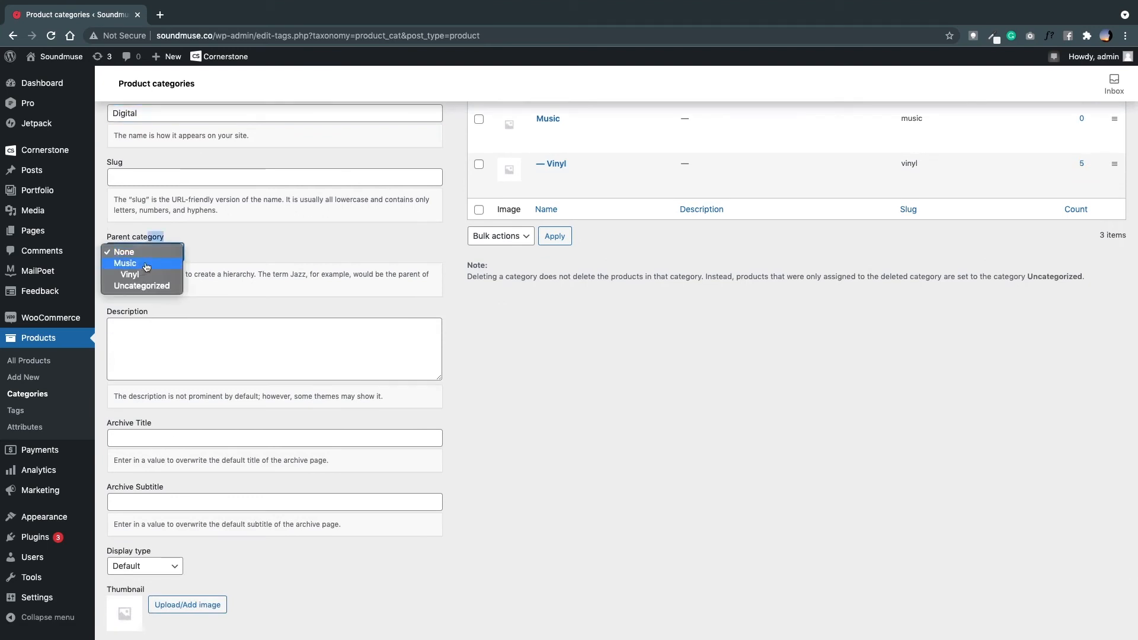
pyautogui.click(146, 265)
pyautogui.scroll(-2, 232, 486)
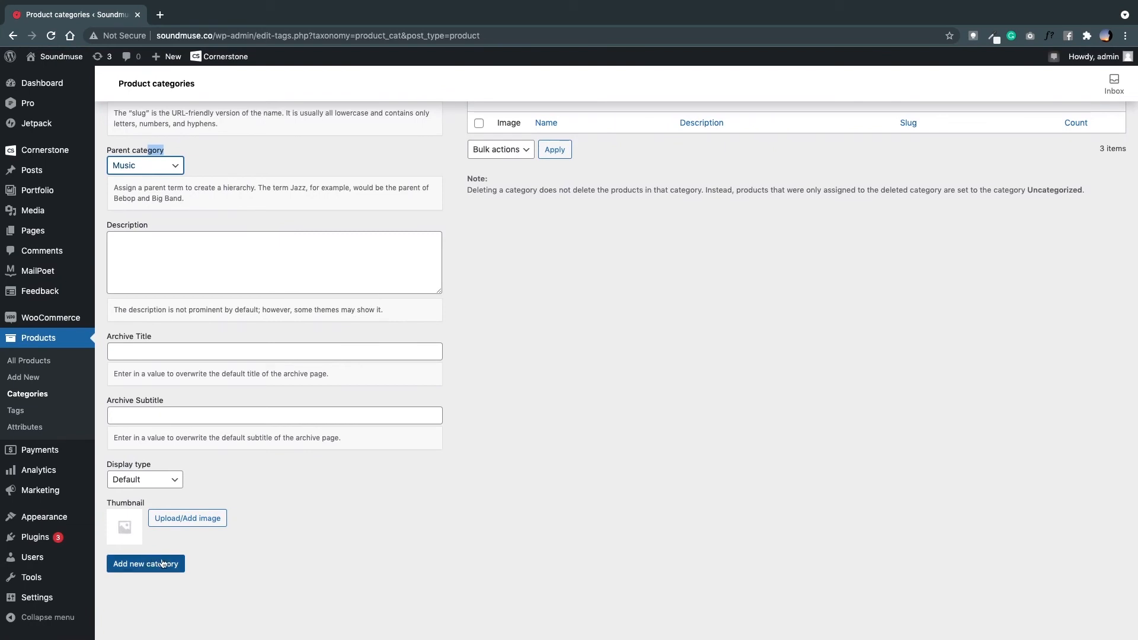
pyautogui.click(162, 564)
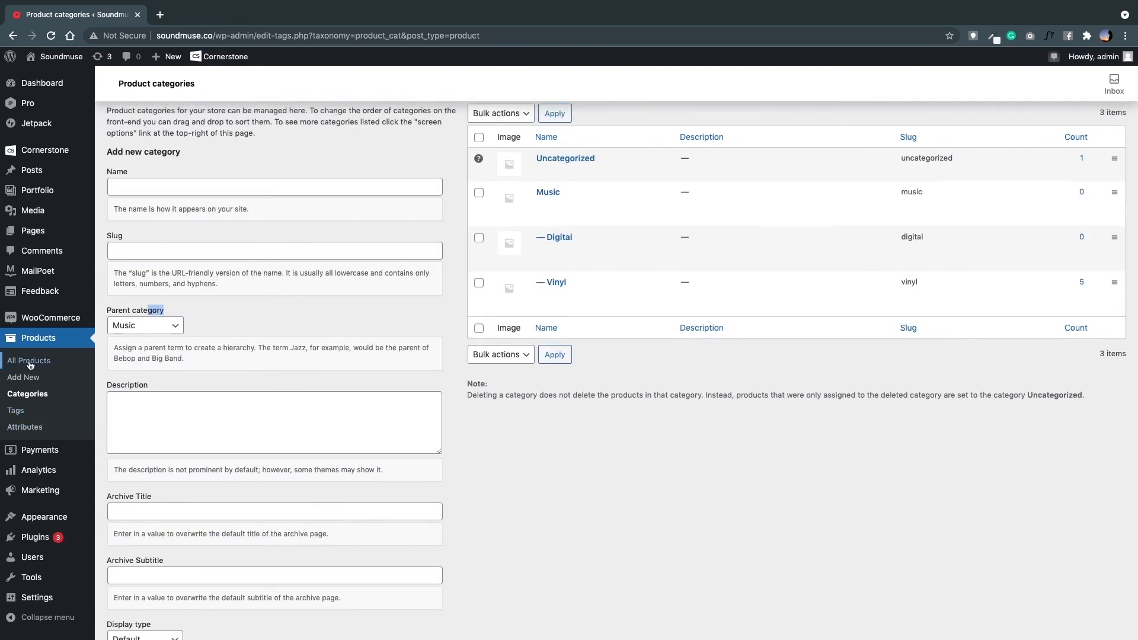
# Step: Edit the A Rush of Blood to the Head Digital Download product, replace Uncategorized with the Music and Digital categories, and update it
pyautogui.click(31, 362)
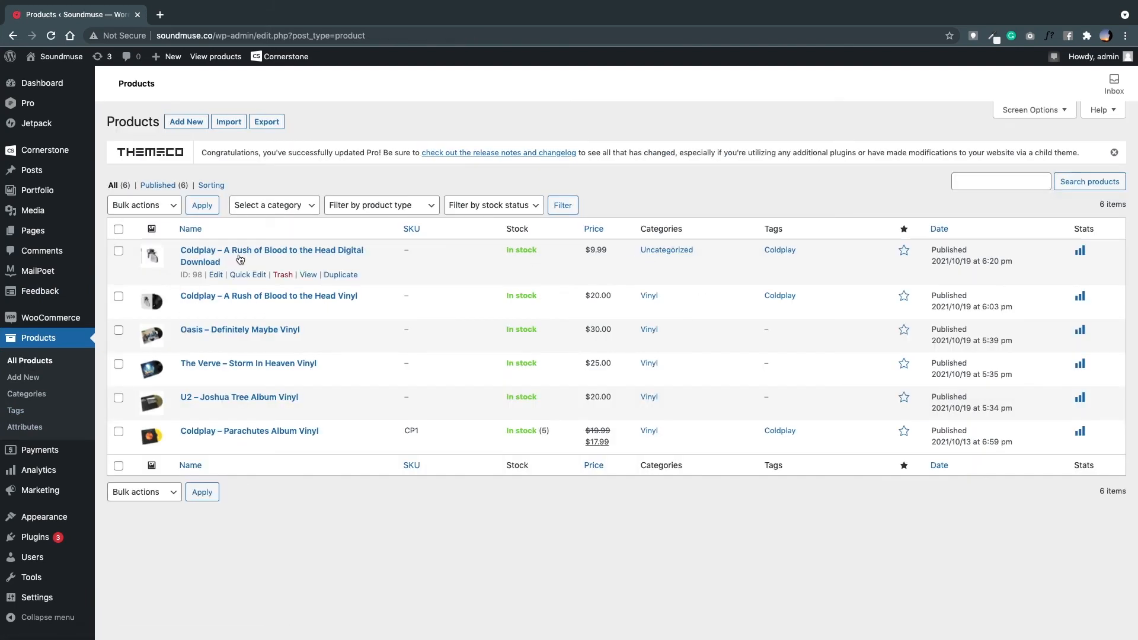
pyautogui.click(216, 276)
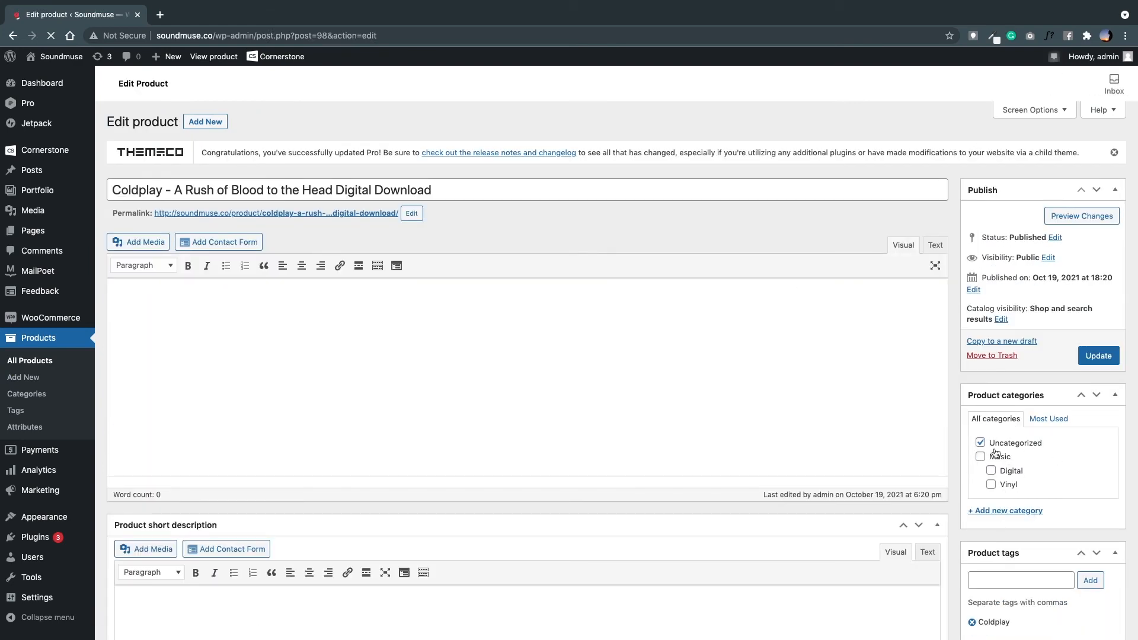
pyautogui.click(980, 442)
pyautogui.click(990, 470)
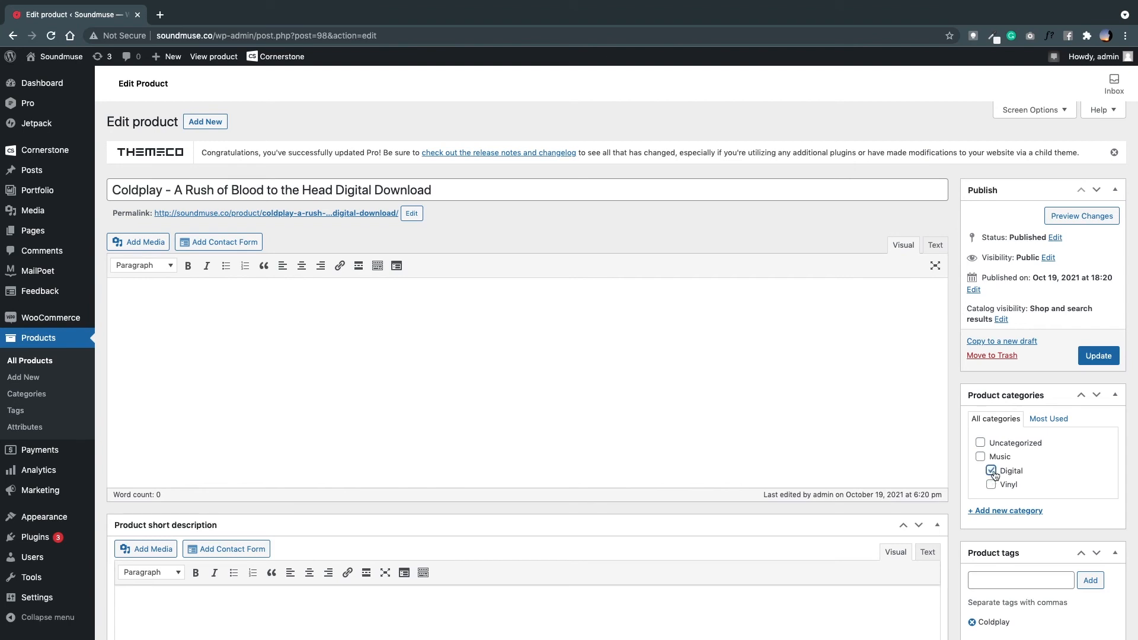
pyautogui.click(981, 458)
pyautogui.click(1098, 356)
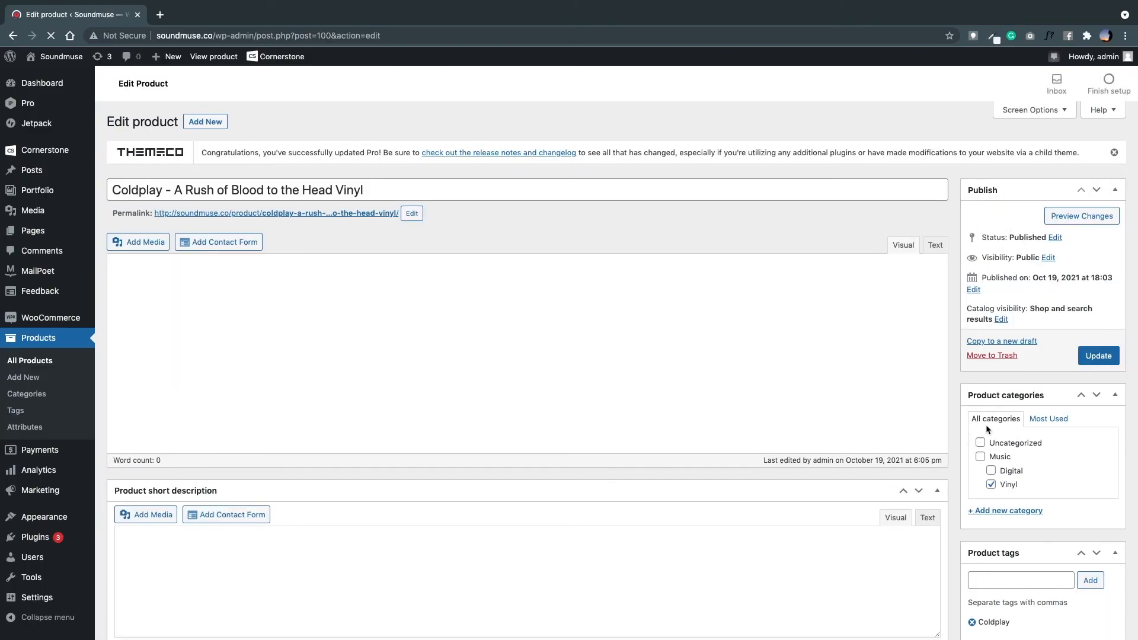
# Step: Assign the Music category to the A Rush of Blood to the Head Vinyl product and update it
pyautogui.click(981, 457)
pyautogui.click(1103, 359)
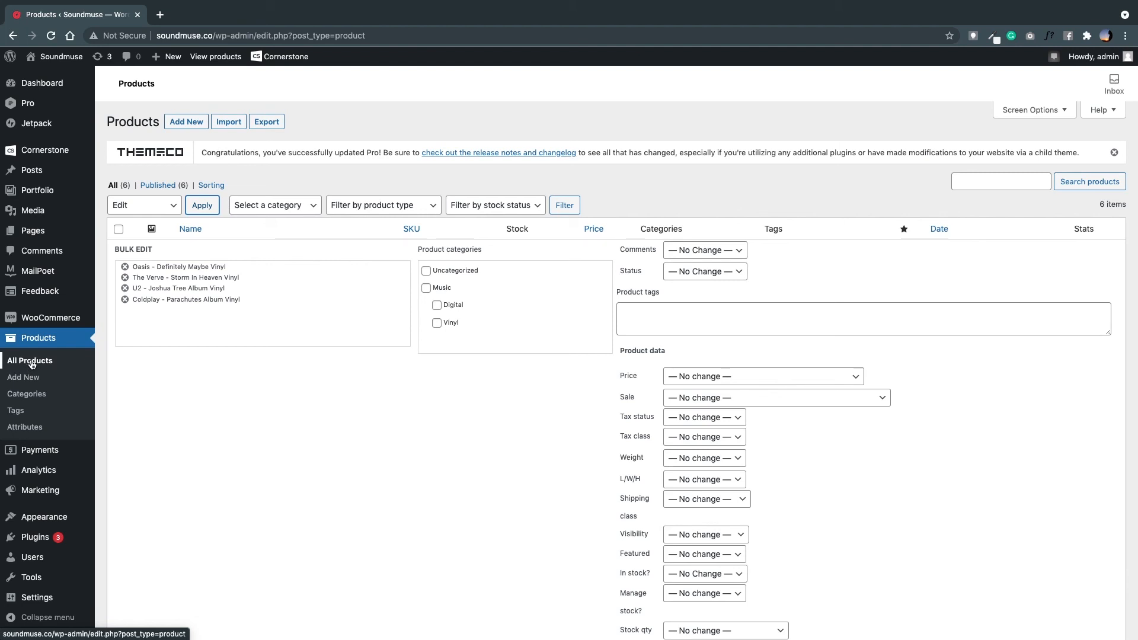
# Step: Bulk edit the Oasis, The Verve, U2 and Coldplay Parachutes vinyl products to assign the Music and Vinyl categories, and update them
pyautogui.click(50, 360)
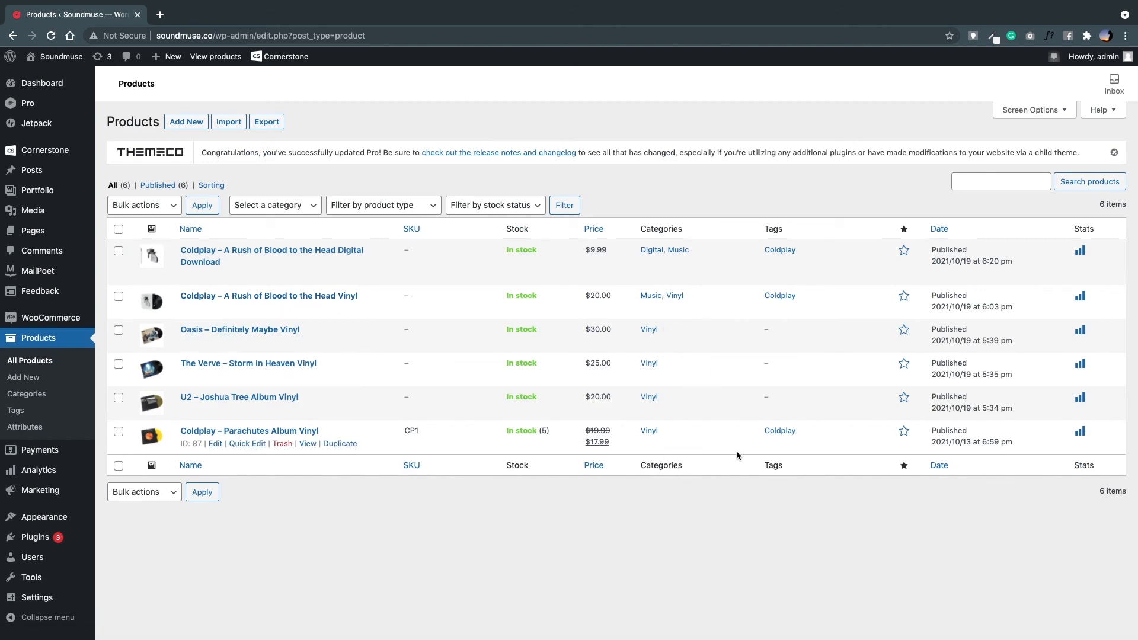
pyautogui.click(119, 300)
pyautogui.click(119, 332)
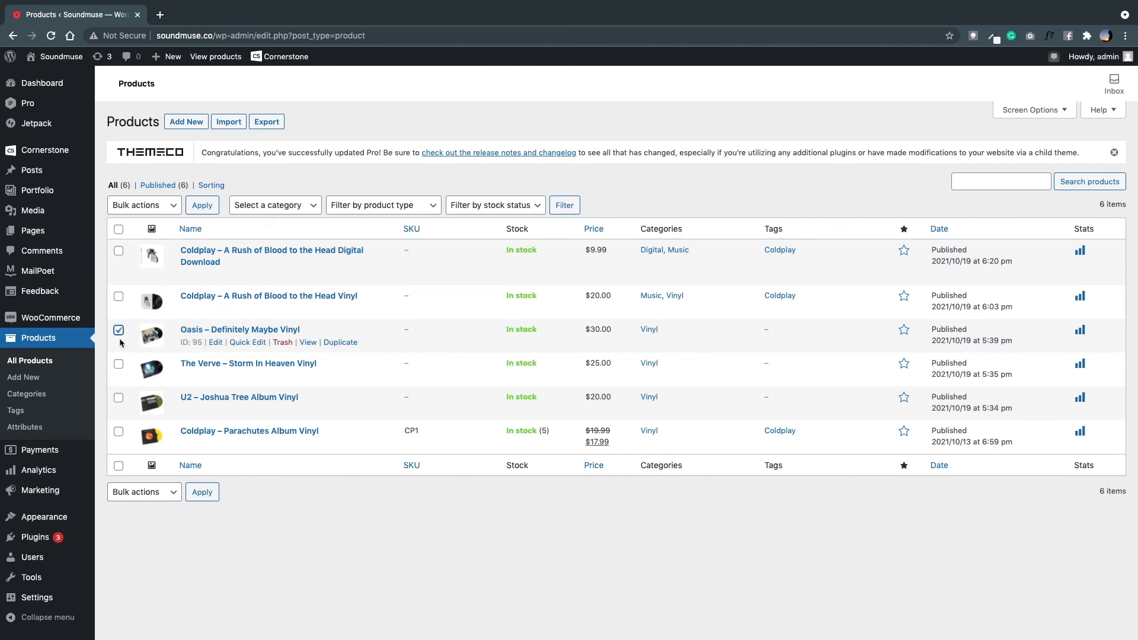
pyautogui.click(120, 365)
pyautogui.click(119, 399)
pyautogui.click(120, 432)
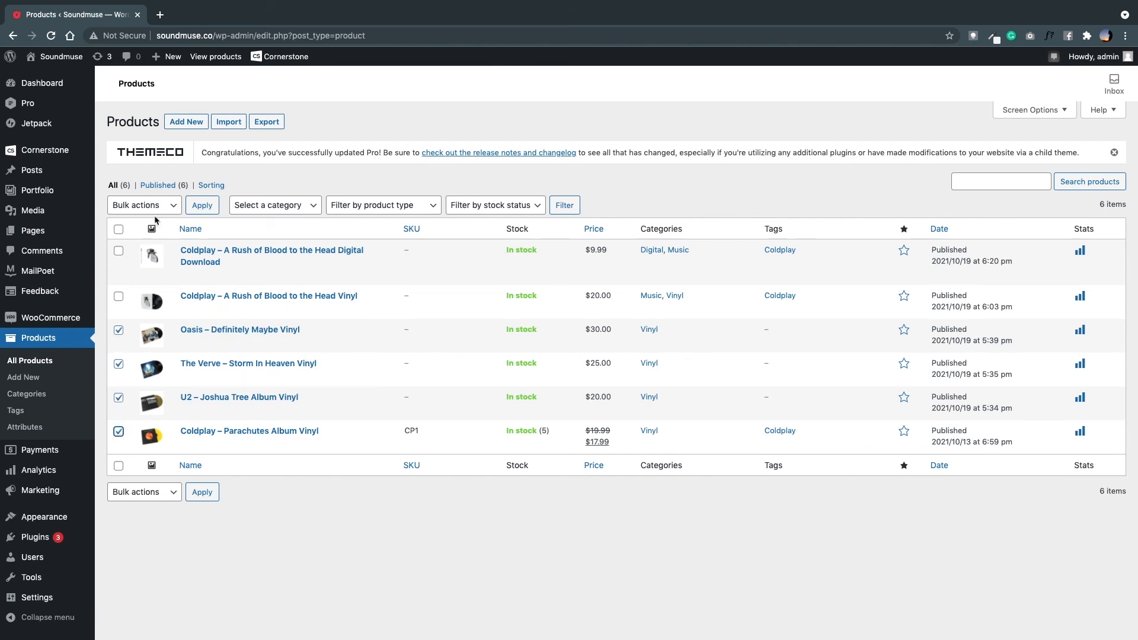
pyautogui.click(159, 205)
pyautogui.click(148, 217)
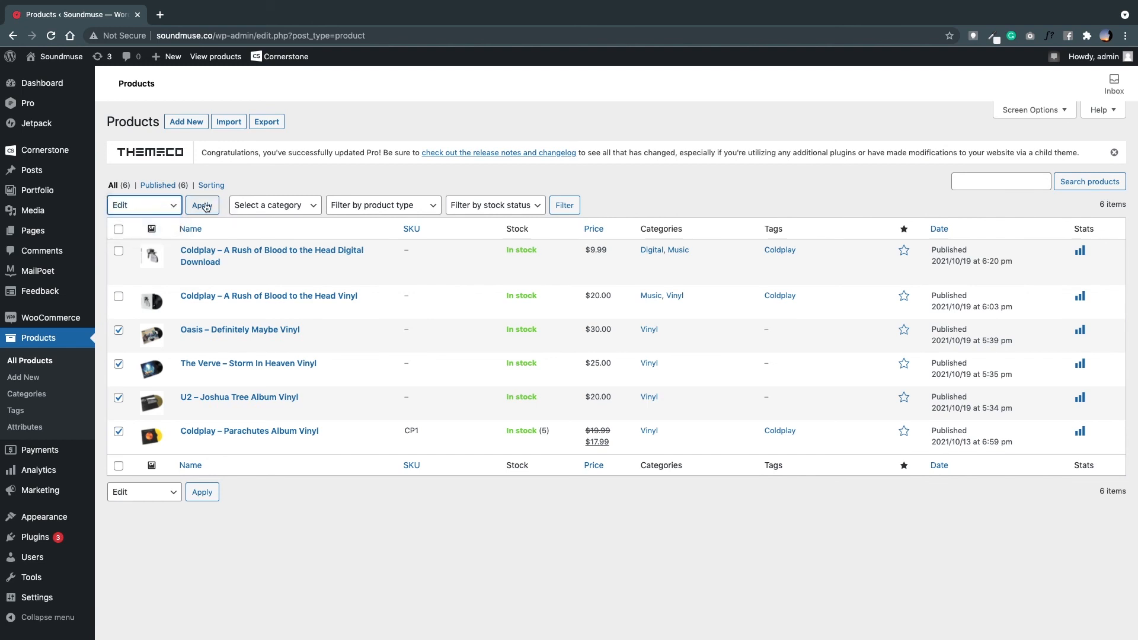
pyautogui.click(201, 206)
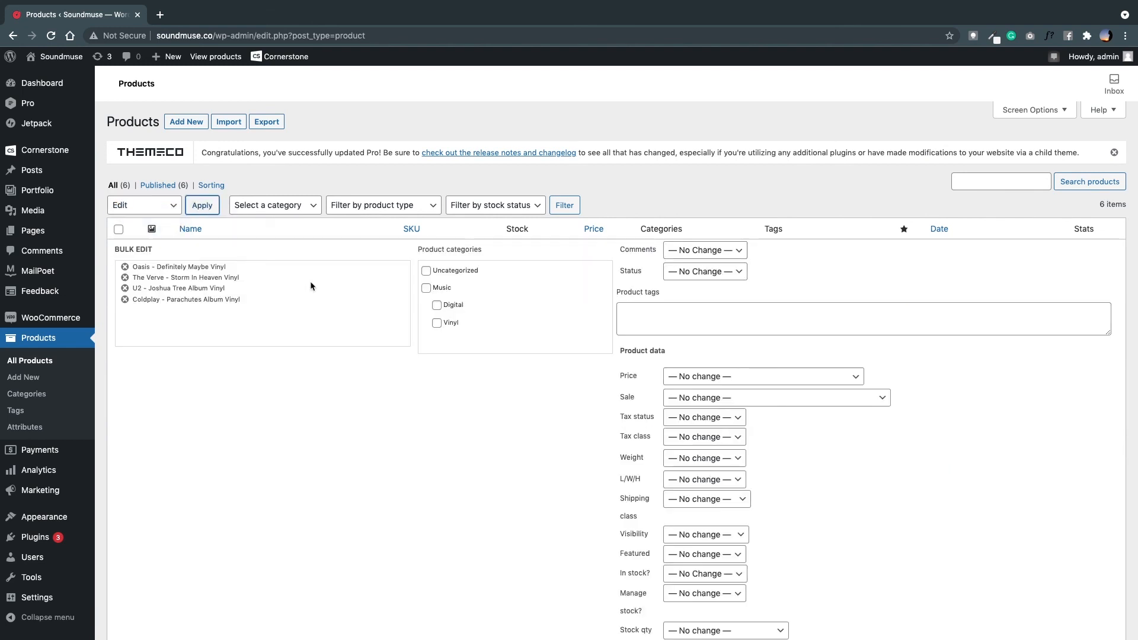
pyautogui.click(426, 289)
pyautogui.click(438, 323)
pyautogui.scroll(-3, 545, 371)
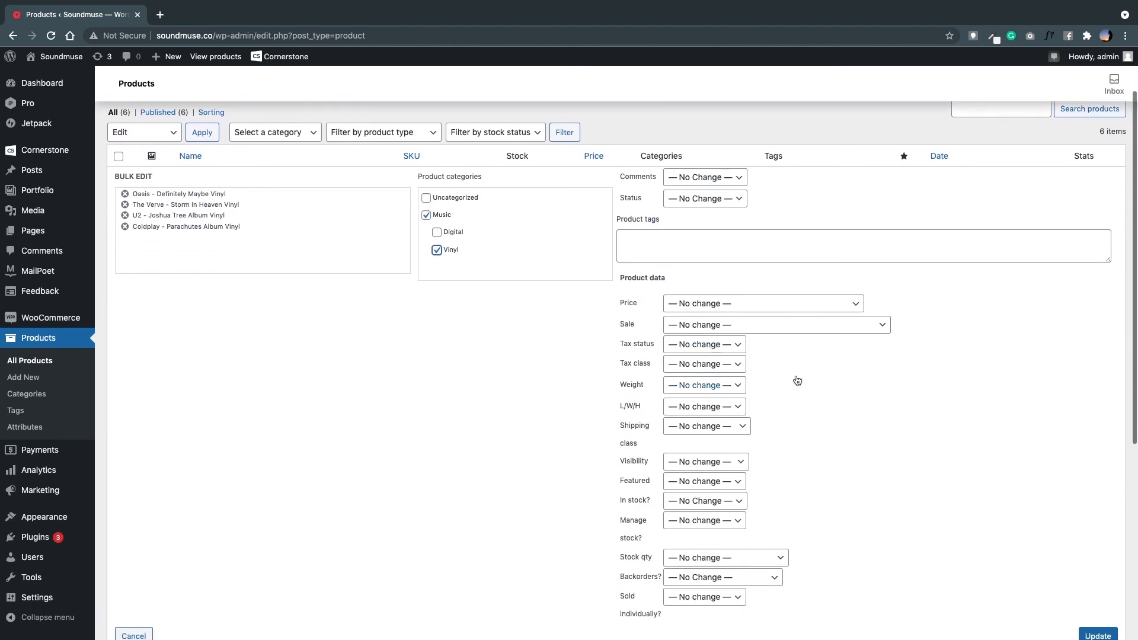
pyautogui.click(1103, 634)
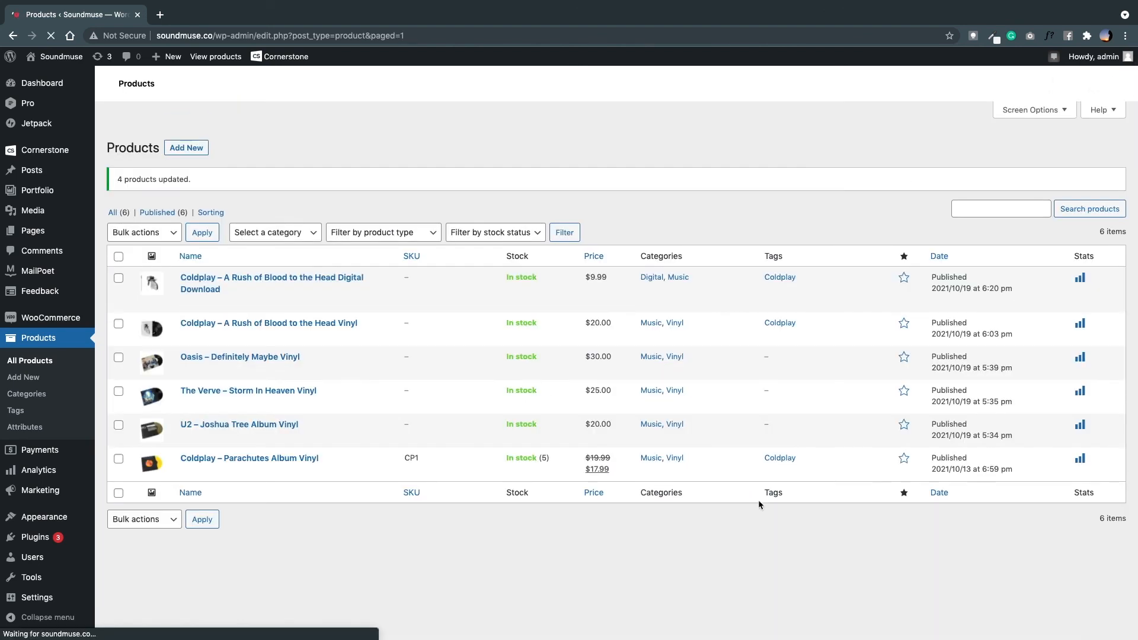